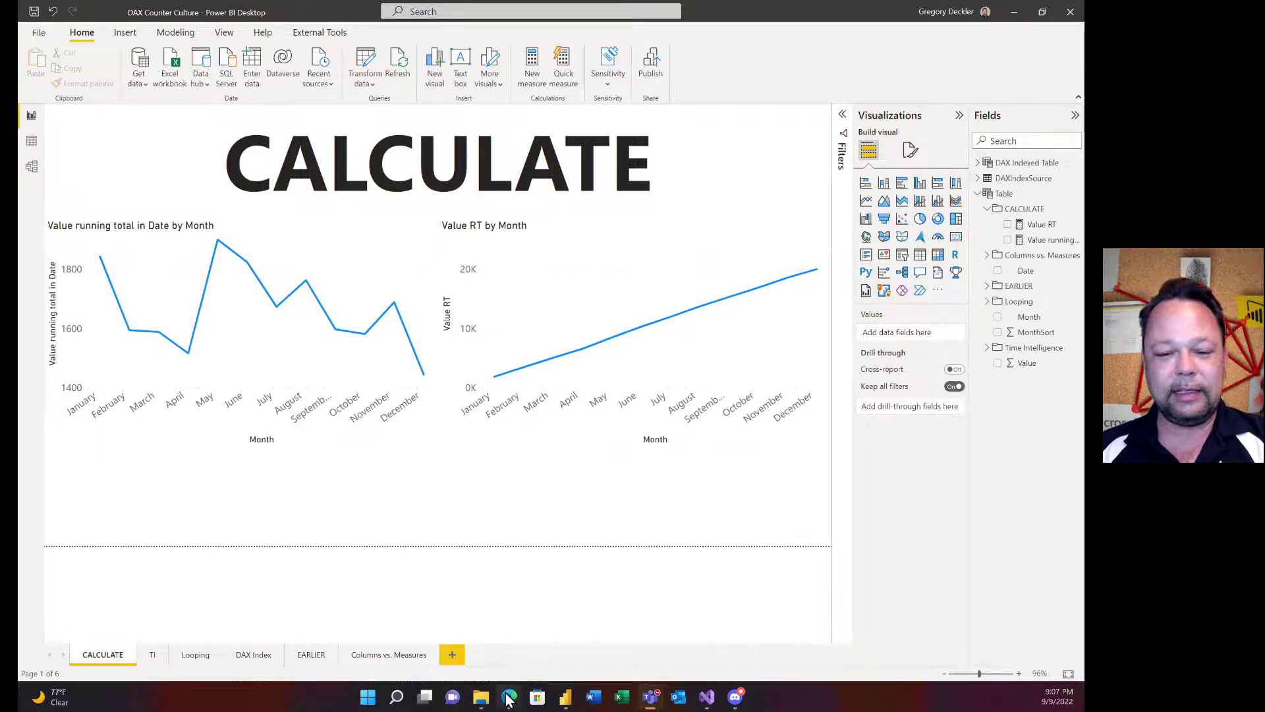
Step: Bring the CALCUHATE blog article forward and highlight its publication date
mouse_move(510, 702)
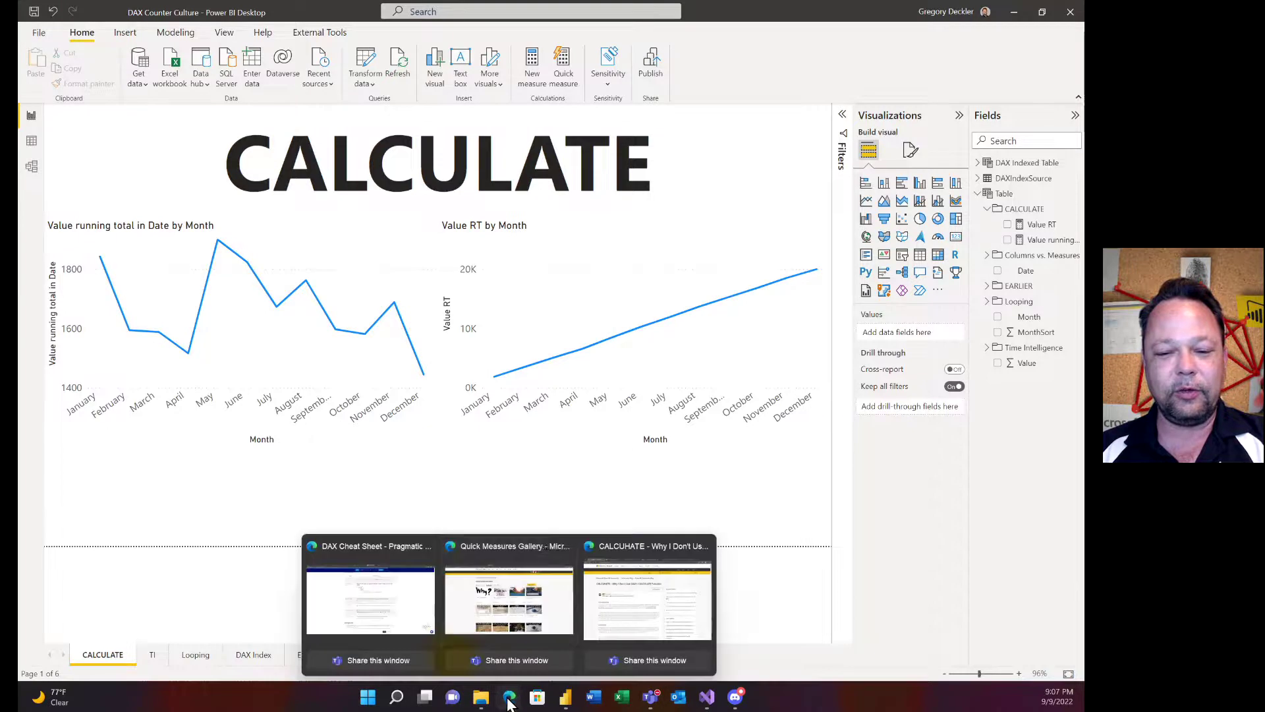
left_click(640, 596)
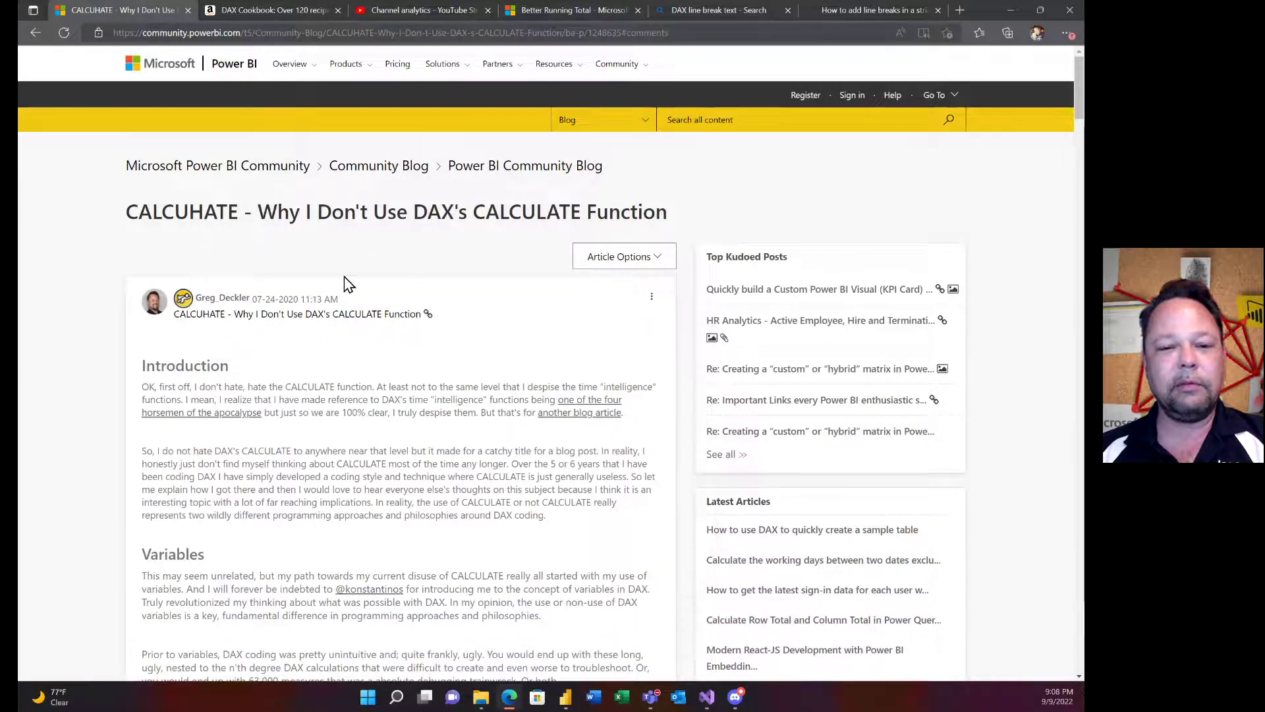
left_click_drag(252, 298, 298, 300)
left_click(336, 323)
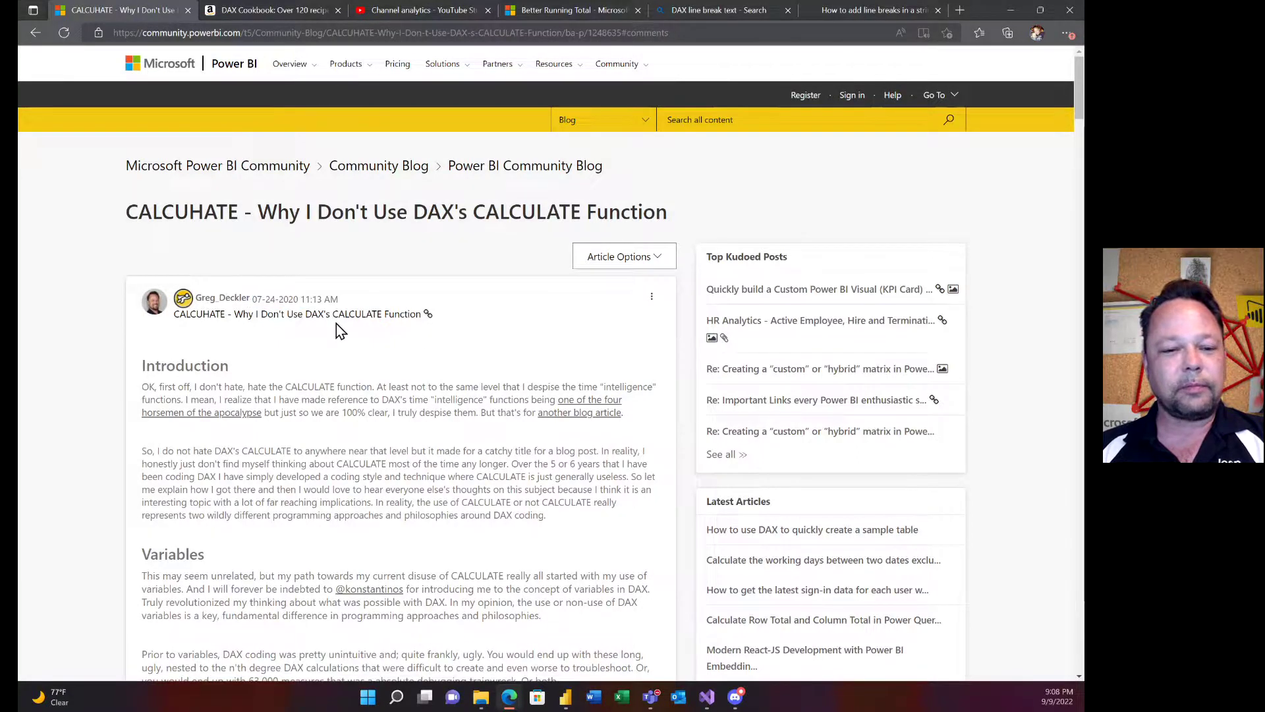
Step: Read through the article and its comments, then switch to the DAX Cookbook Amazon page
scroll(519, 318, "down", 15)
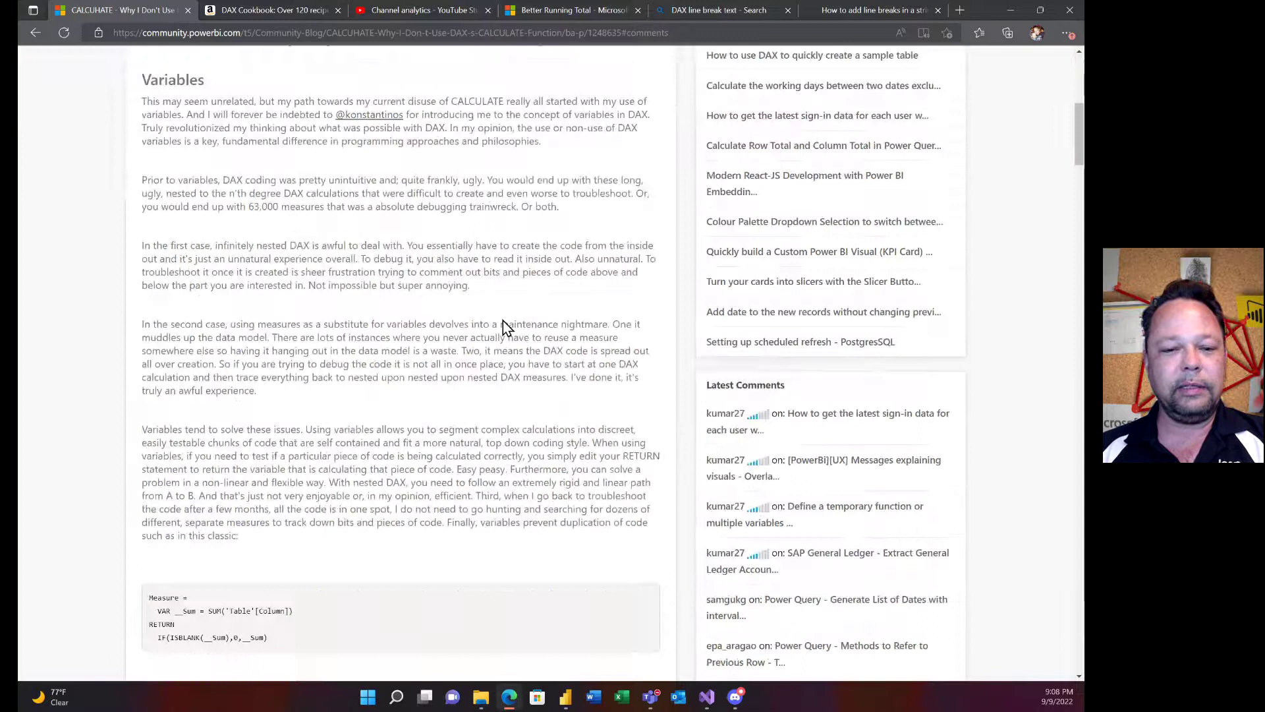
scroll(519, 319, "down", 7)
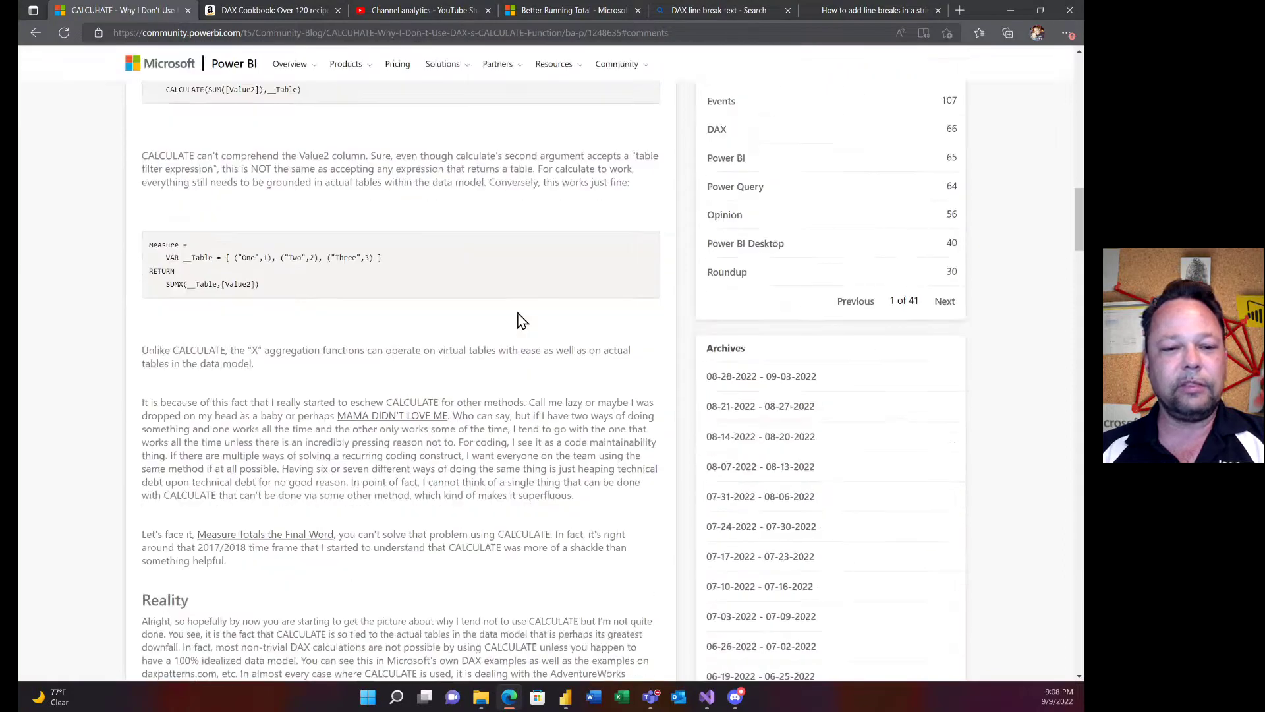
scroll(483, 308, "down", 12)
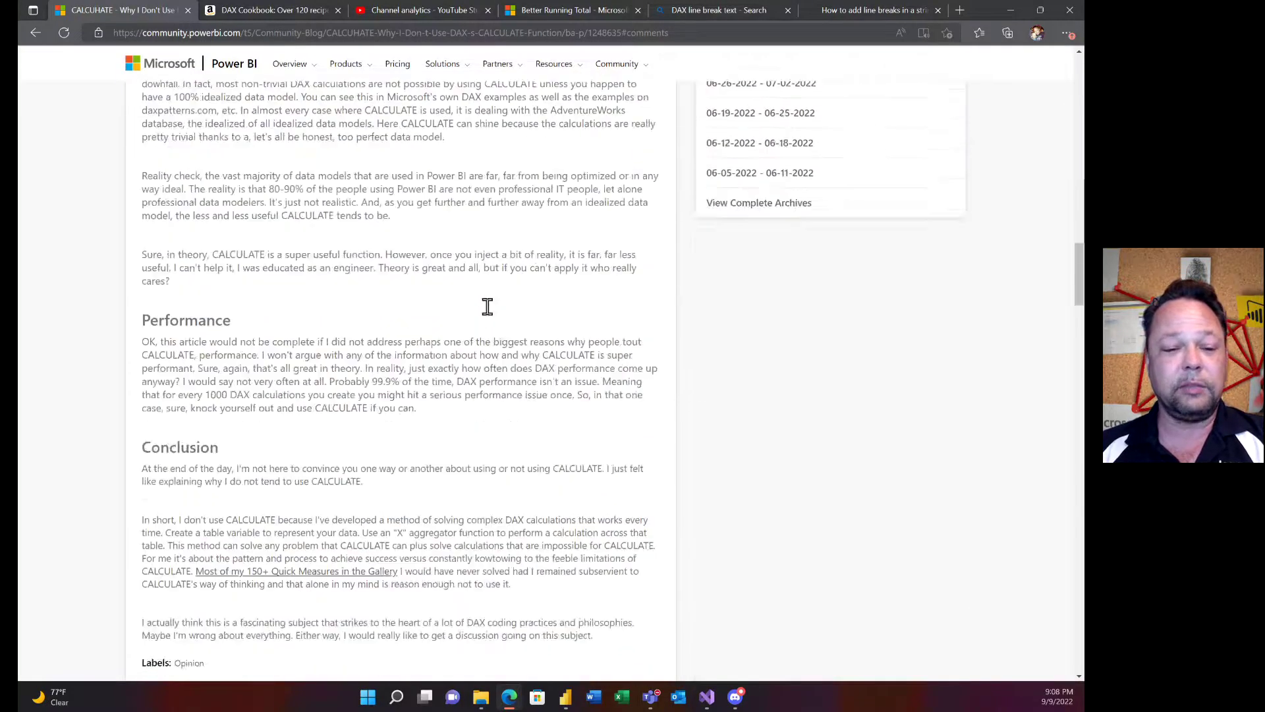
scroll(492, 310, "down", 4)
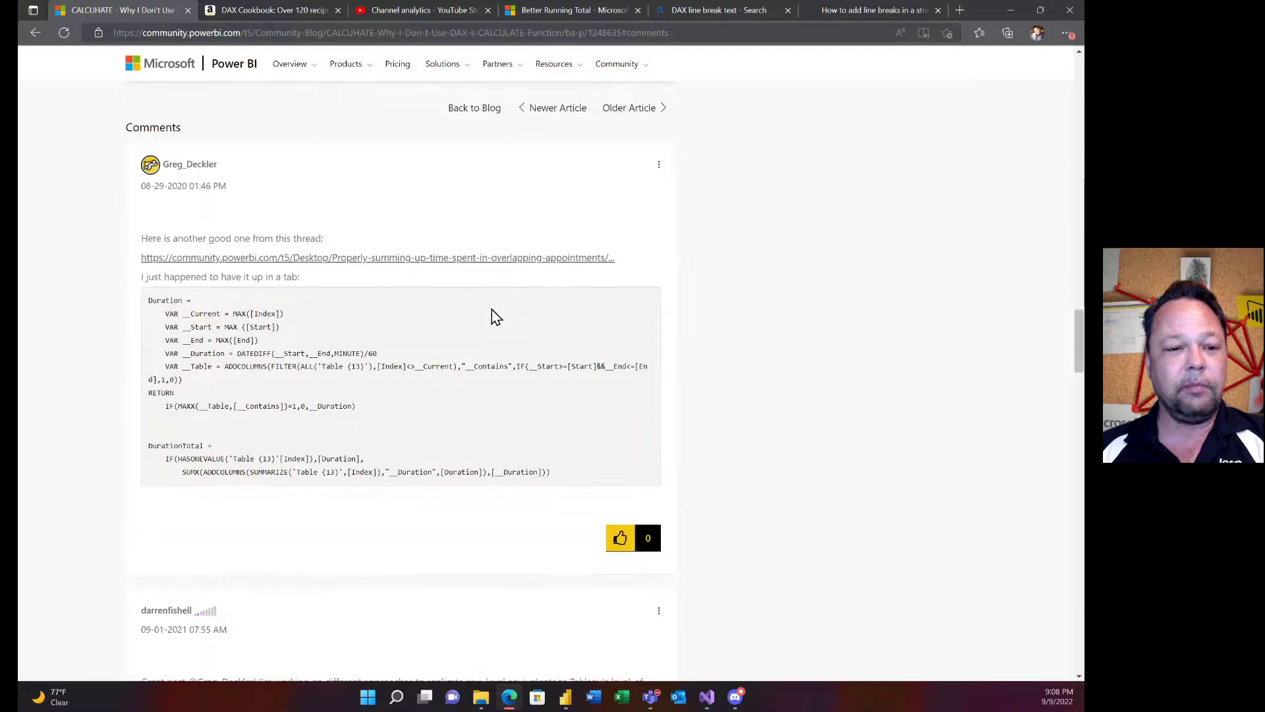
scroll(333, 271, "down", 6)
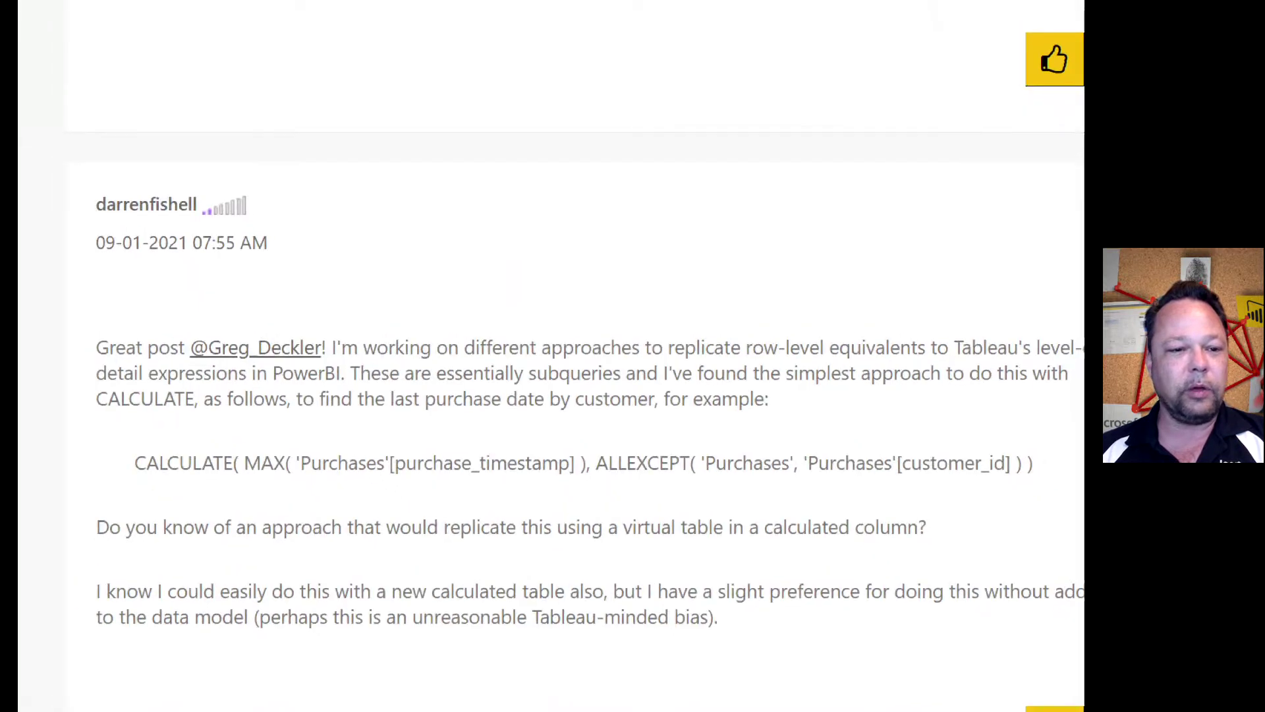
scroll(421, 317, "down", 7)
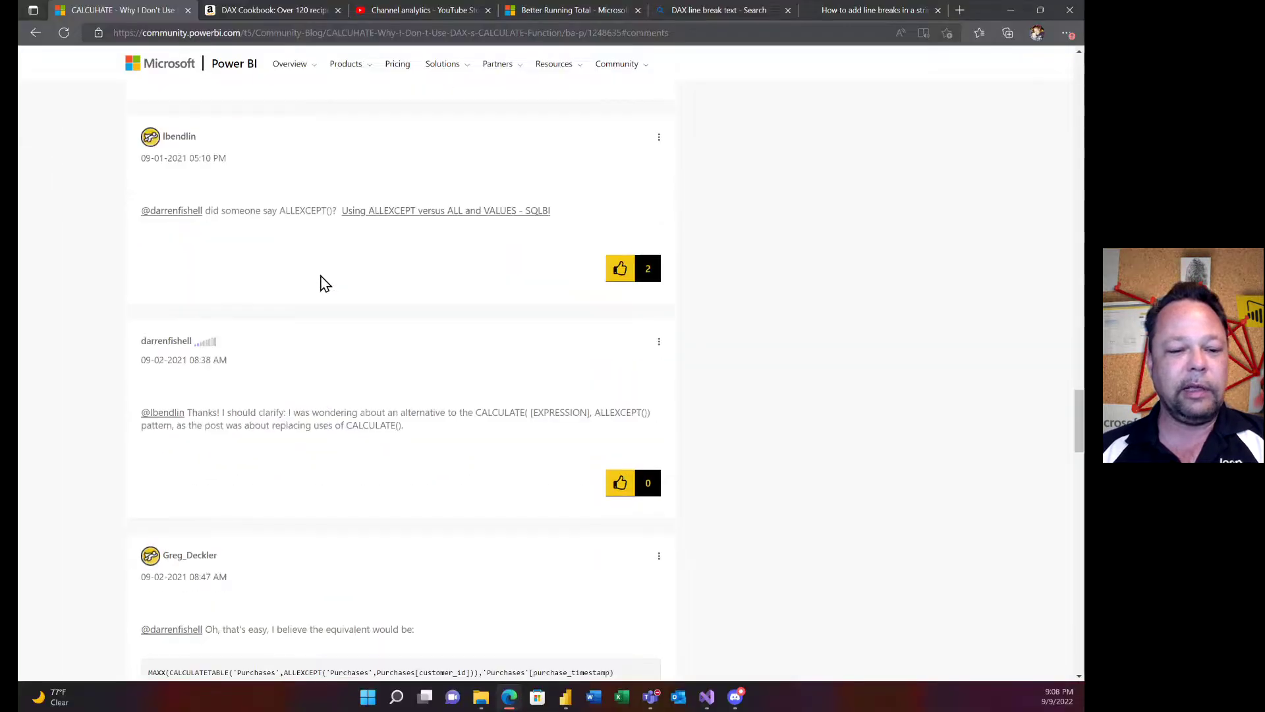
scroll(325, 284, "down", 14)
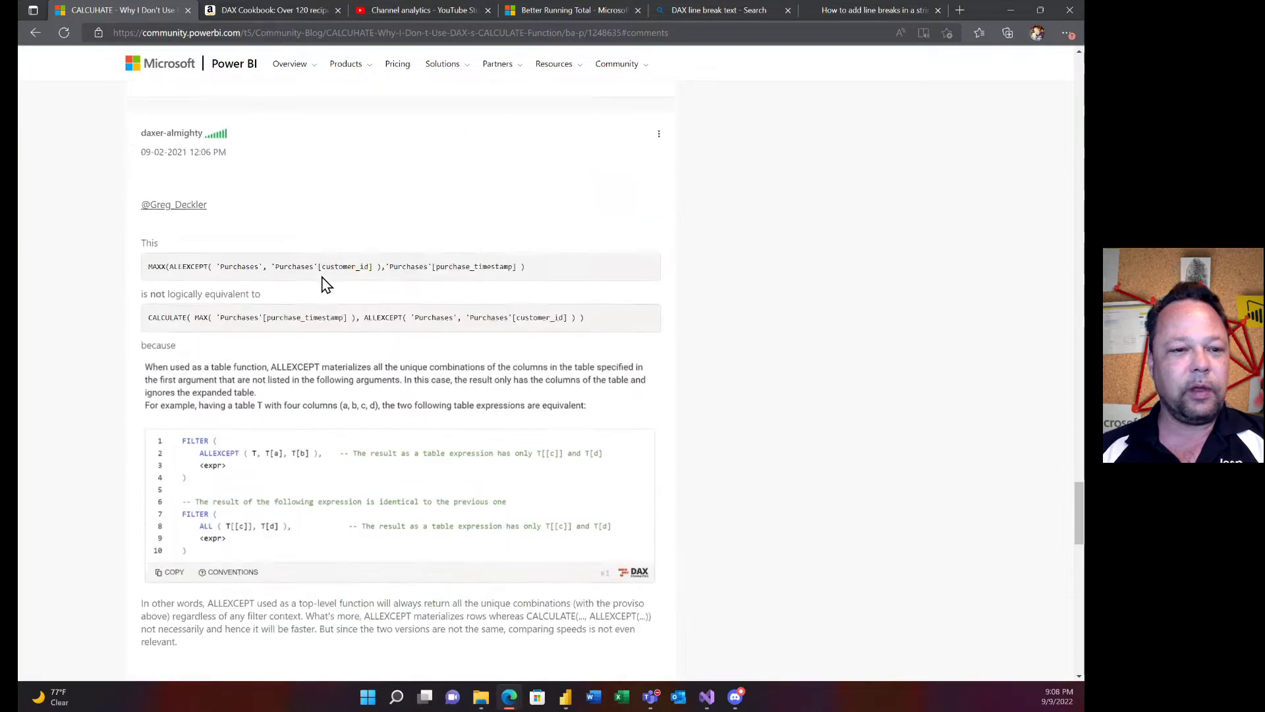
scroll(290, 264, "up", 1)
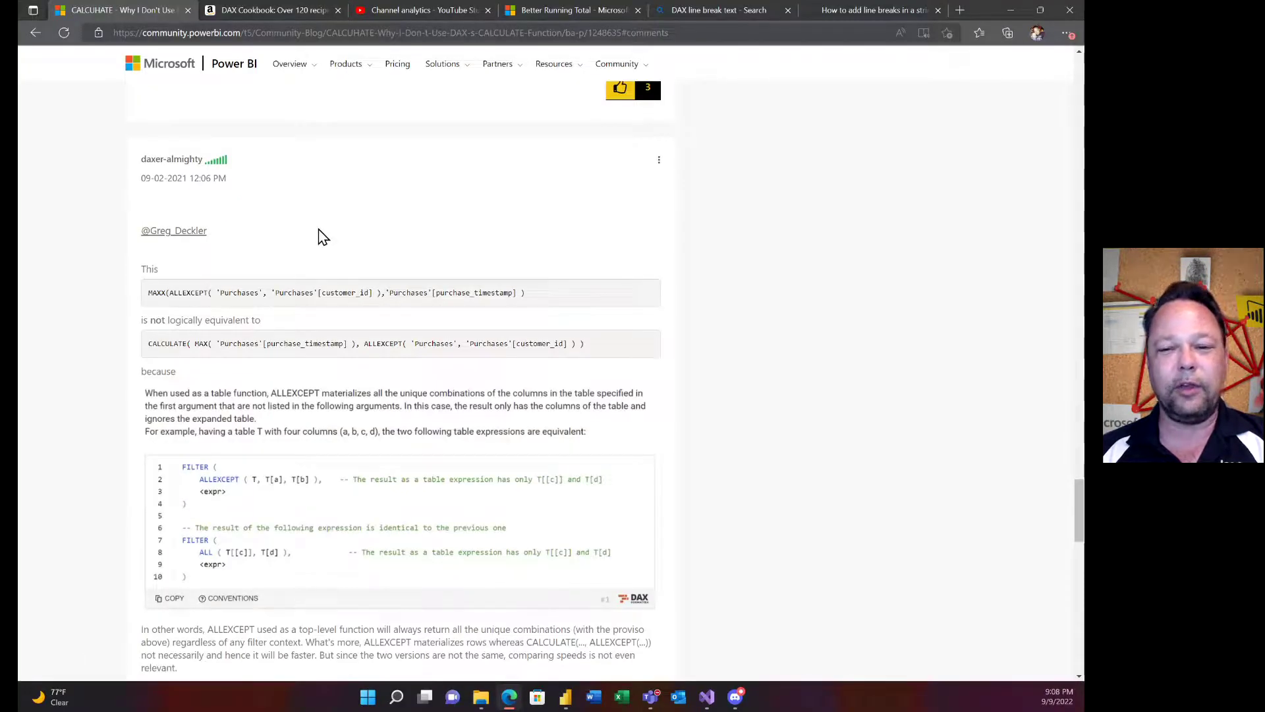
scroll(323, 237, "down", 10)
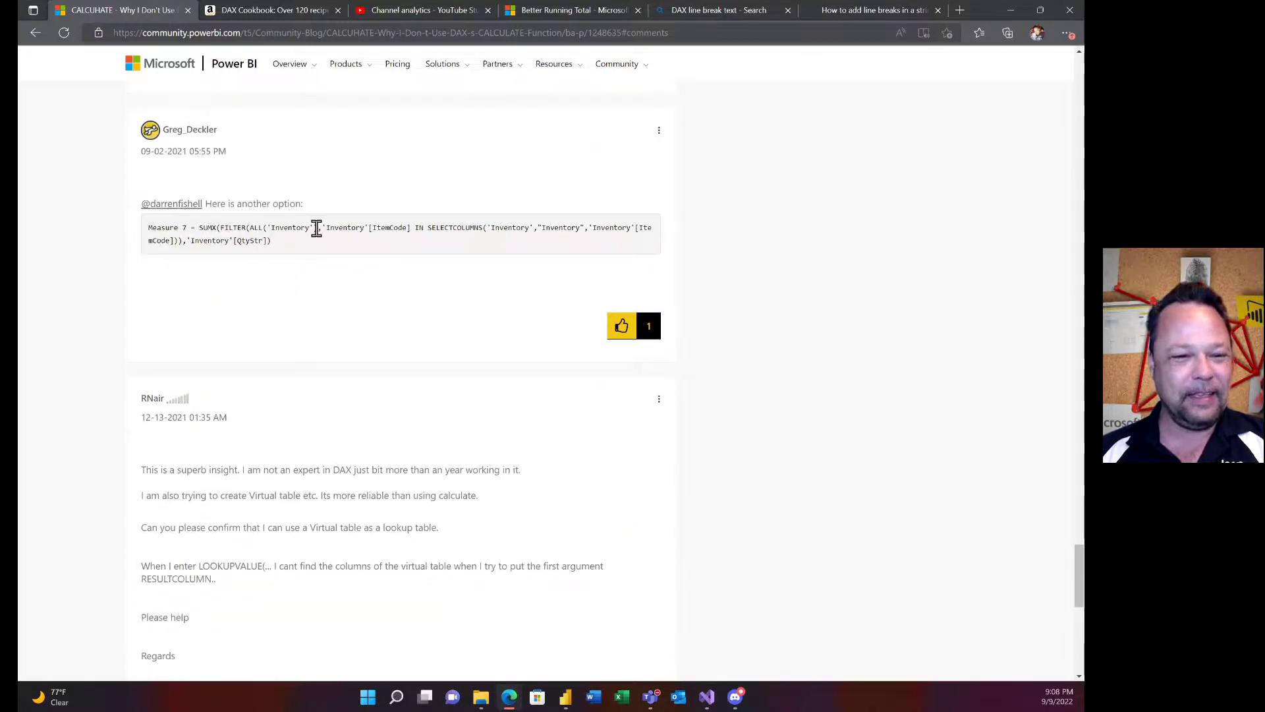
scroll(304, 236, "down", 3)
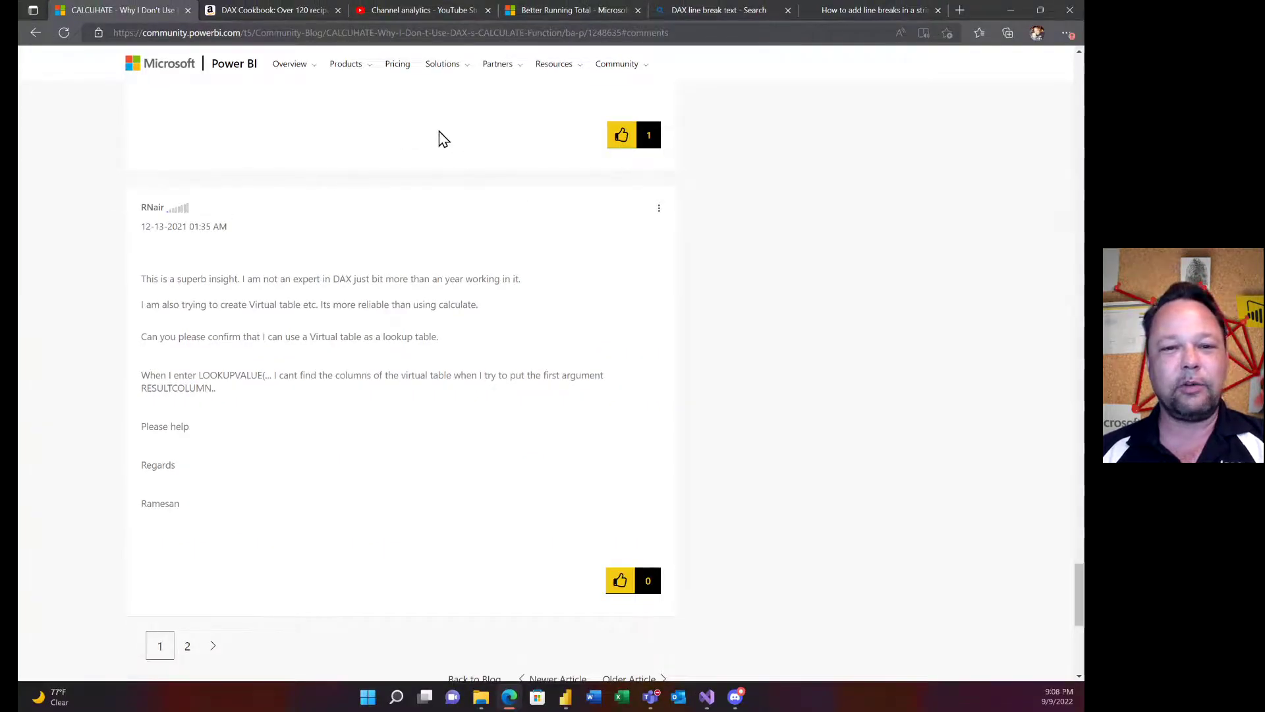
left_click(310, 13)
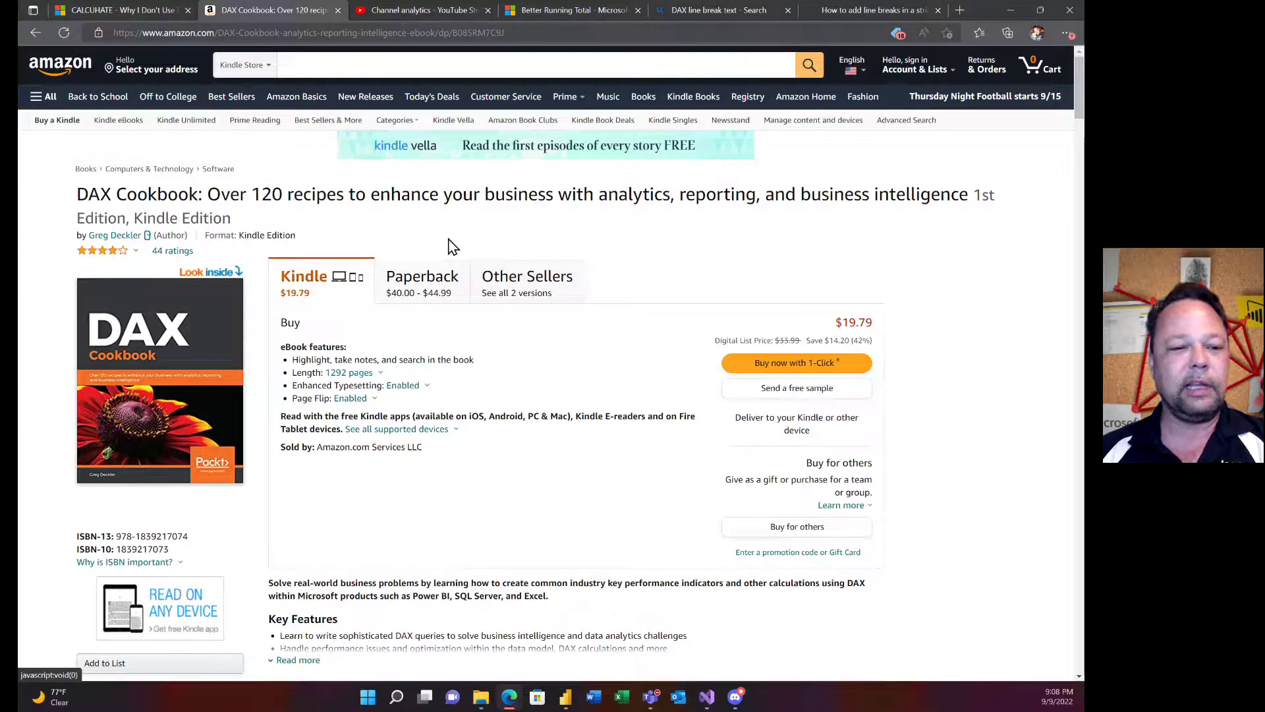
scroll(485, 245, "down", 2)
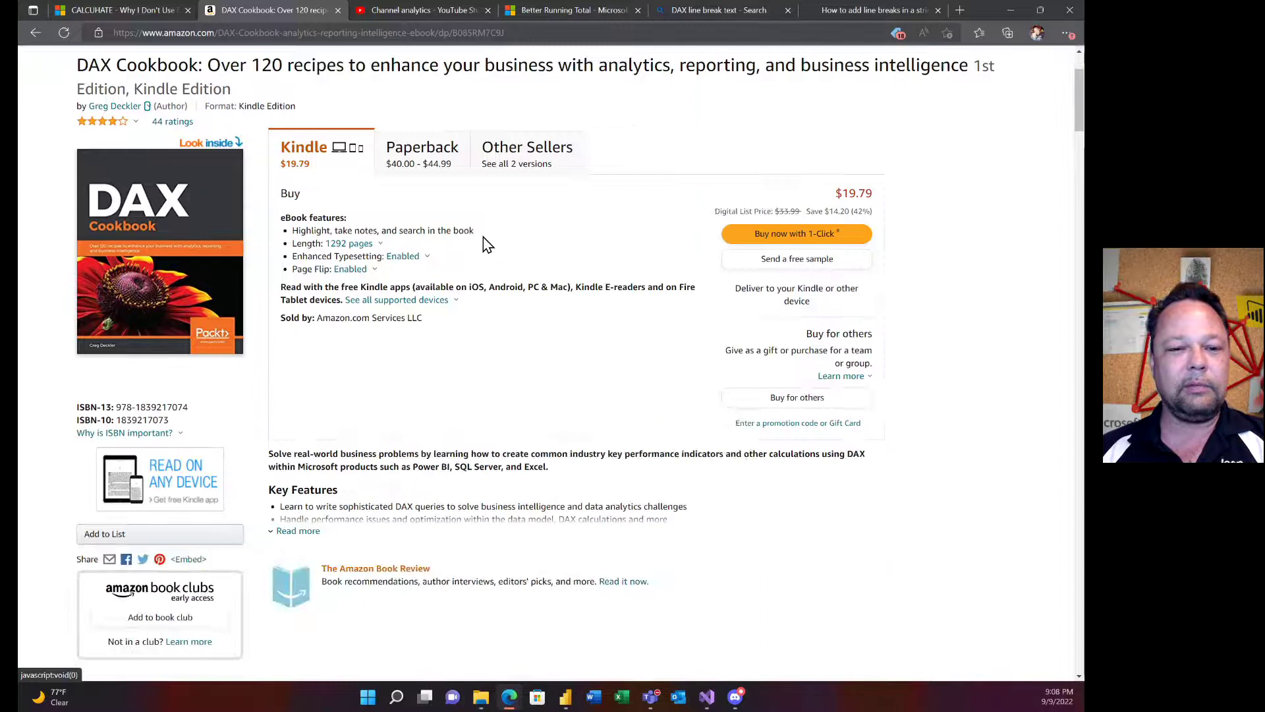
scroll(485, 245, "up", 2)
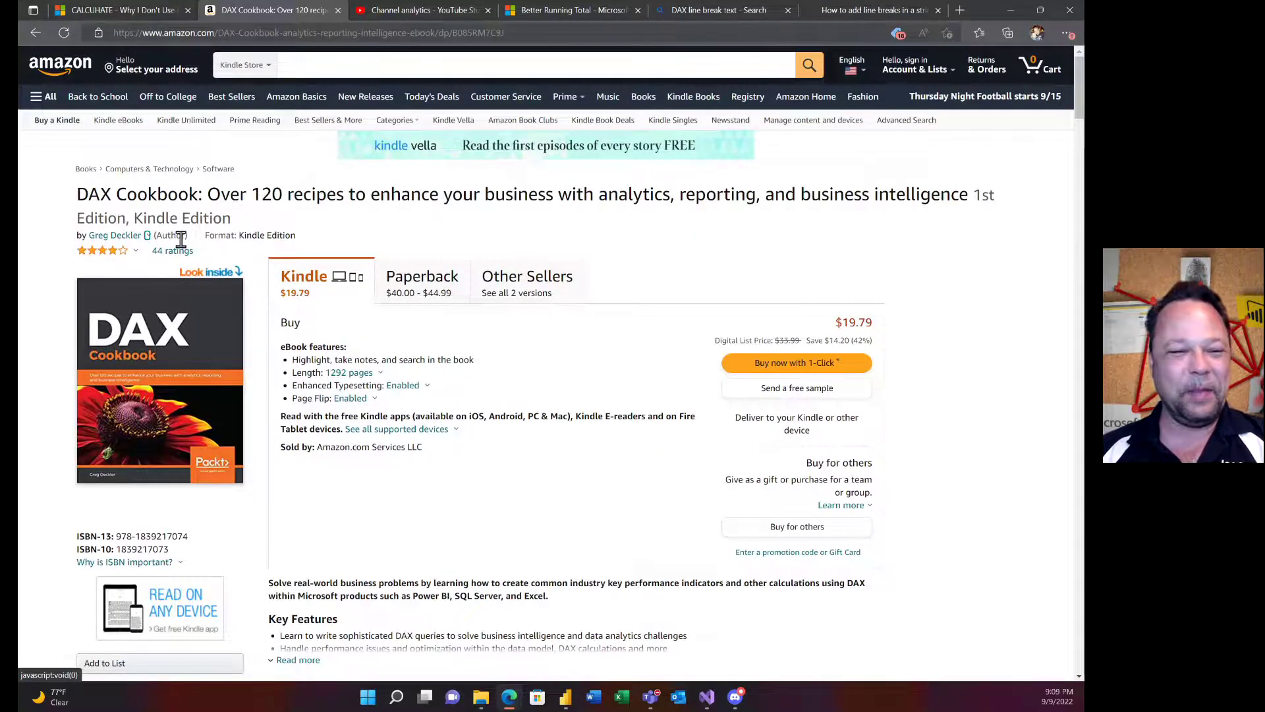
mouse_move(136, 260)
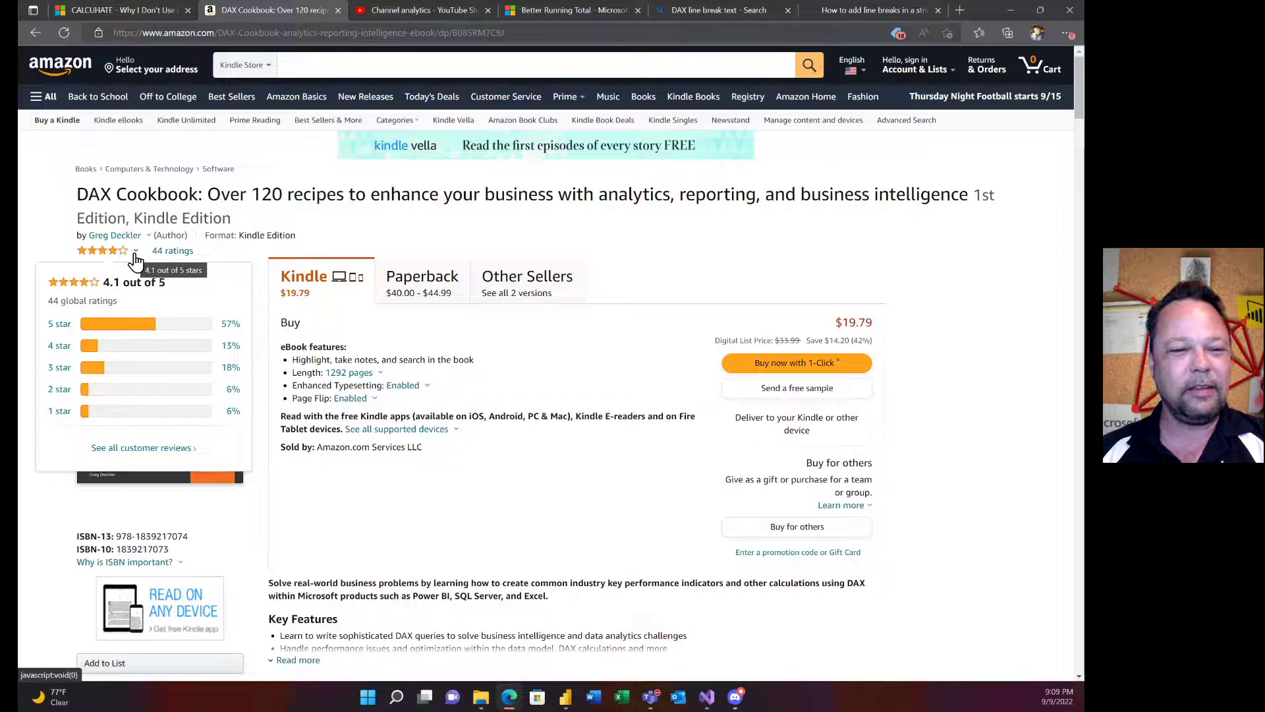
left_click(136, 255)
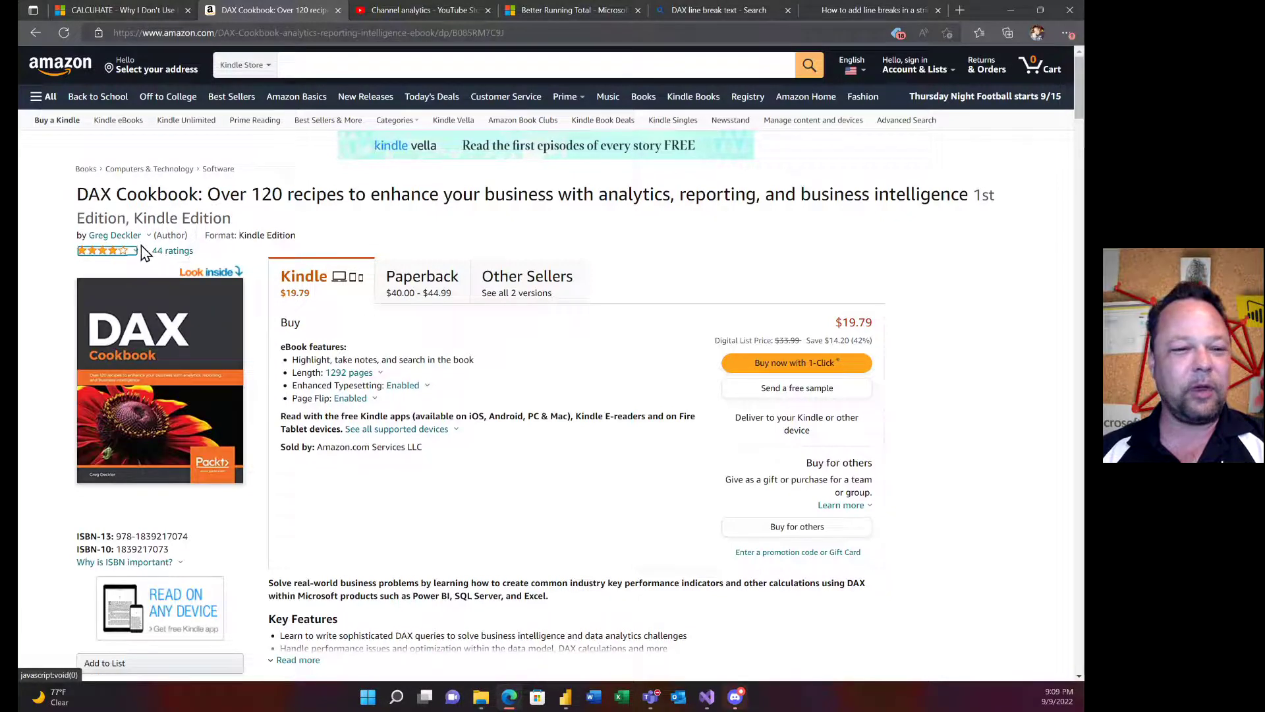
mouse_move(136, 260)
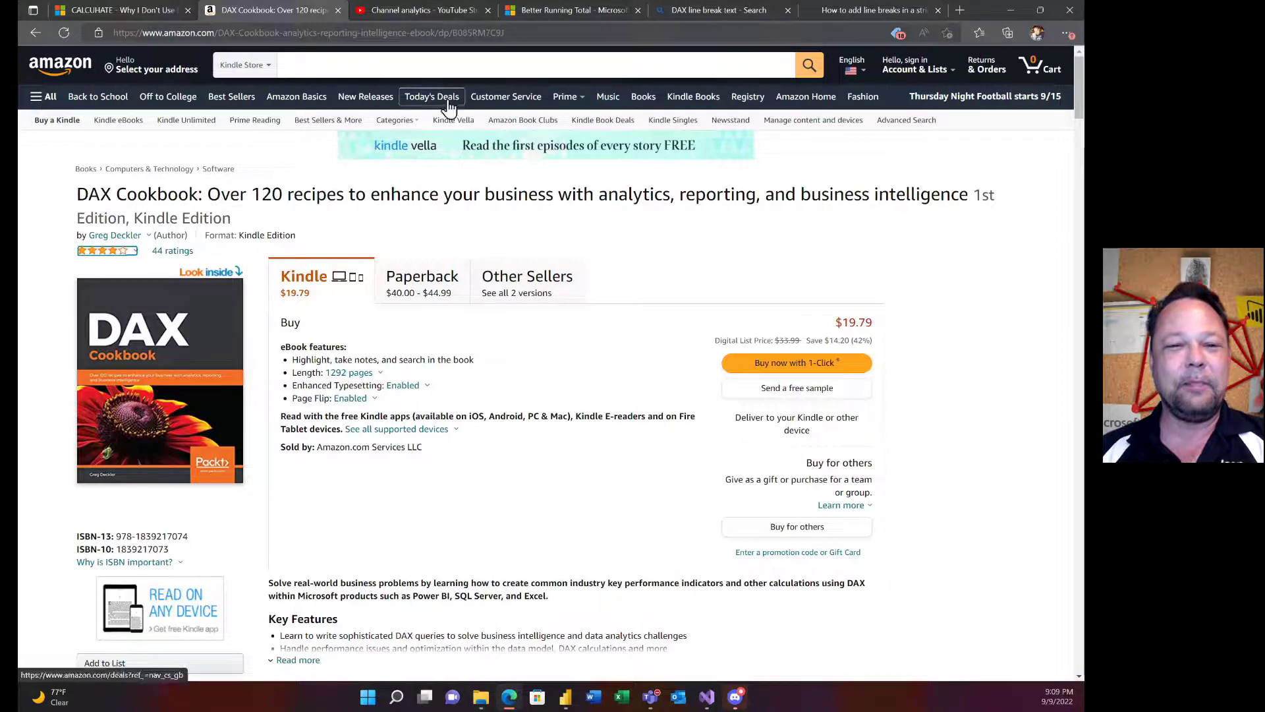
Step: Show the YouTube Studio channel analytics for the Lifetime date range
left_click(447, 13)
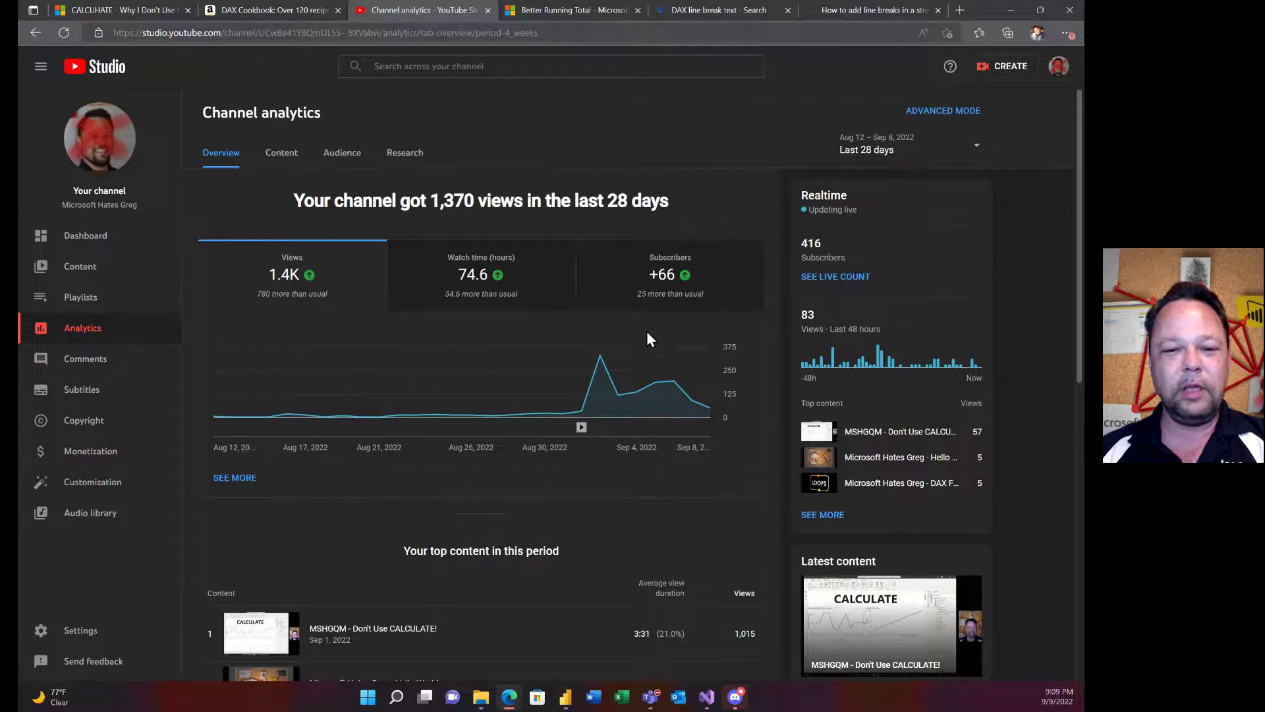
mouse_move(685, 288)
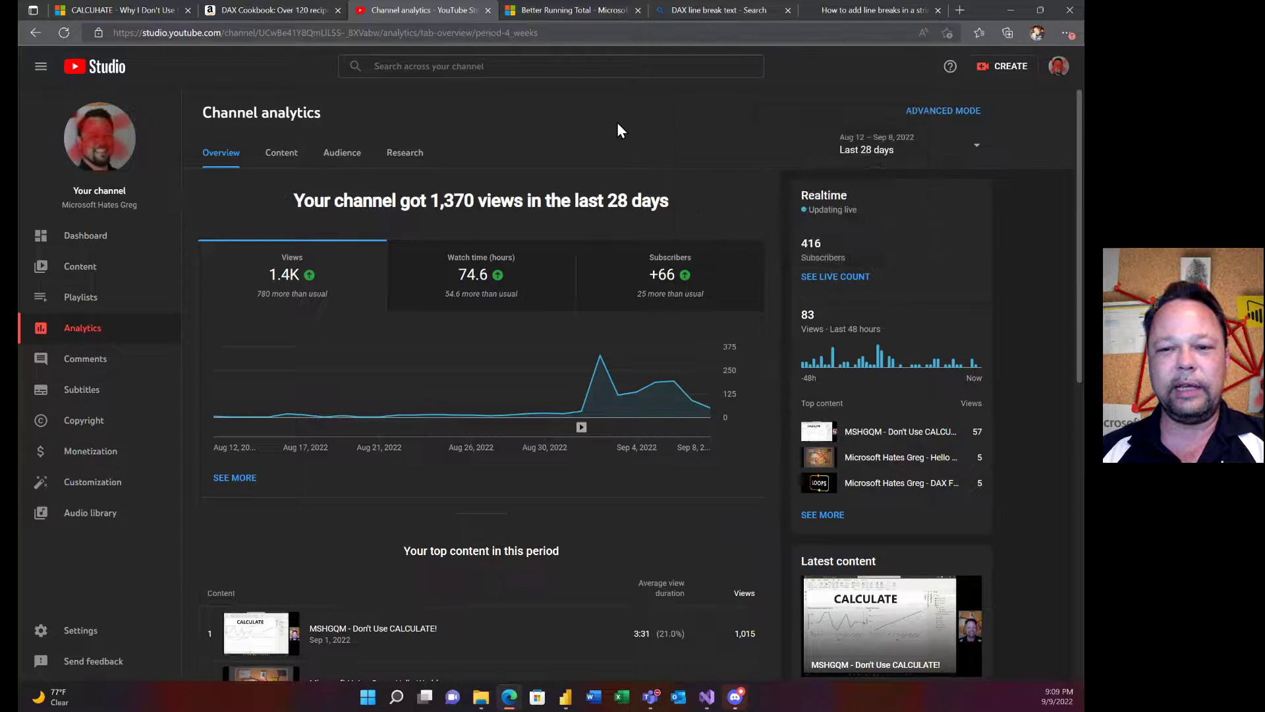
left_click(976, 151)
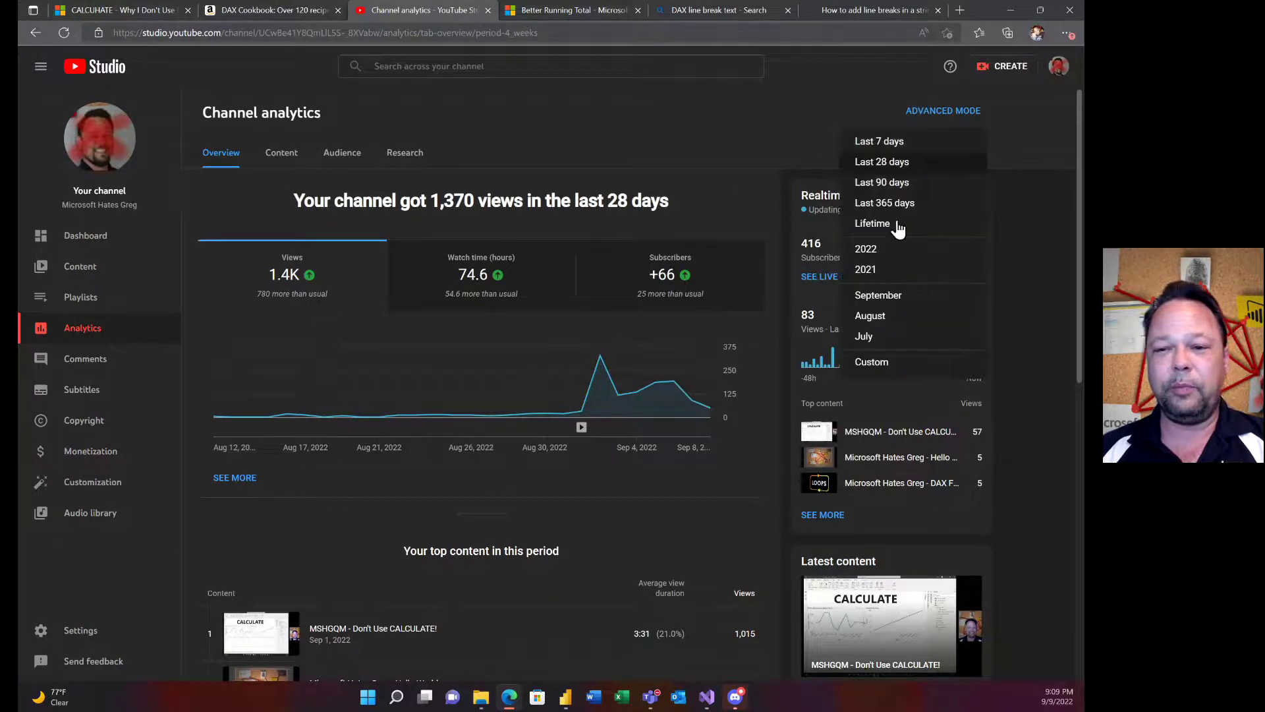
left_click(875, 226)
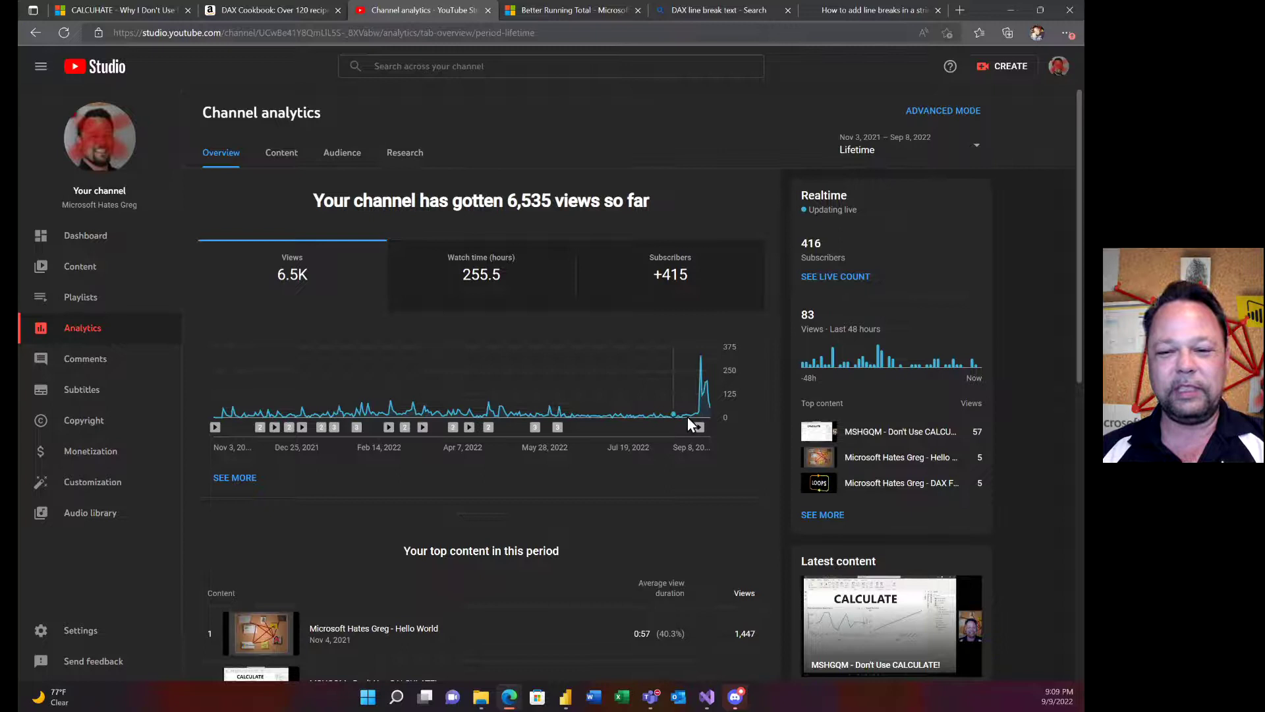
Step: Open the channel's Content list of videos
mouse_move(697, 429)
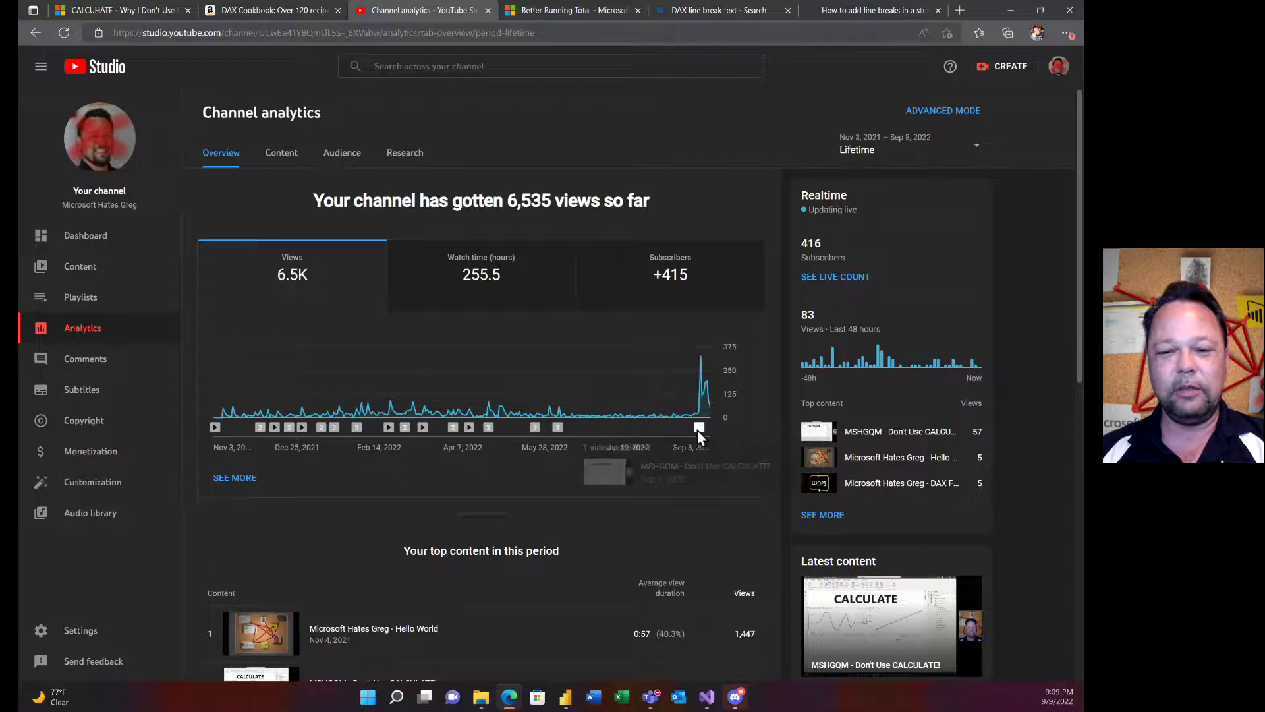
mouse_move(715, 377)
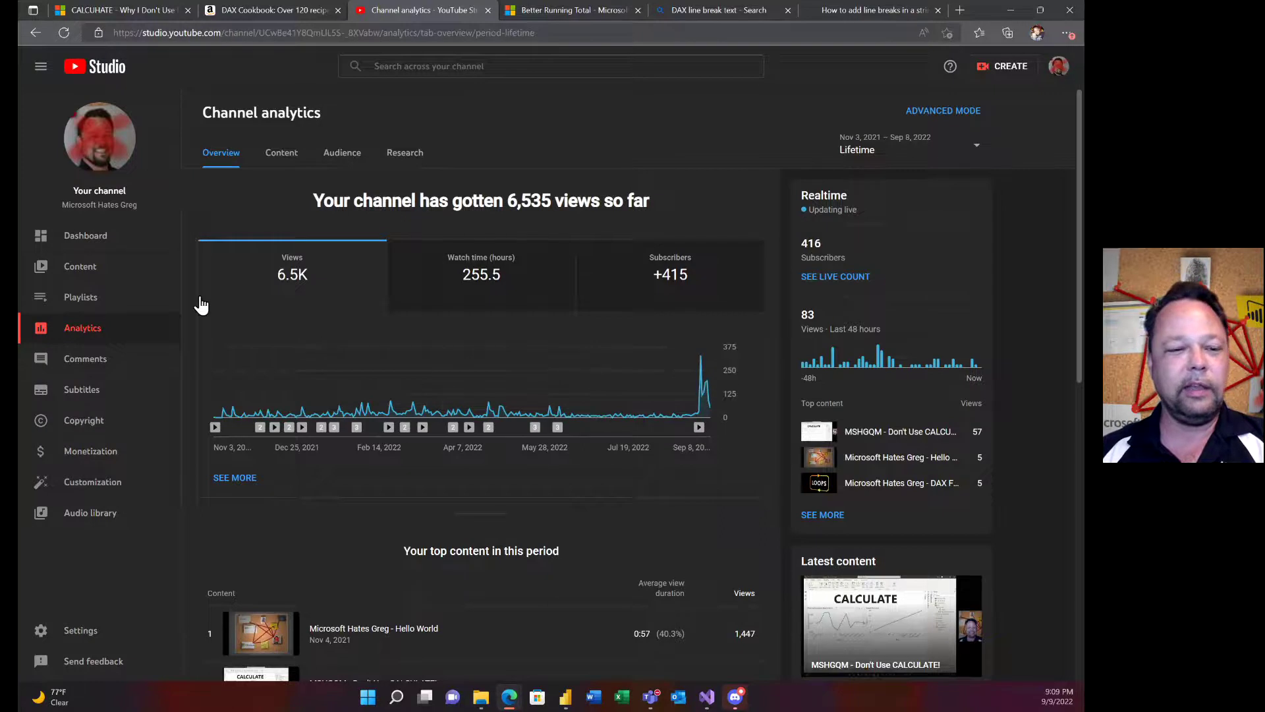
left_click(88, 273)
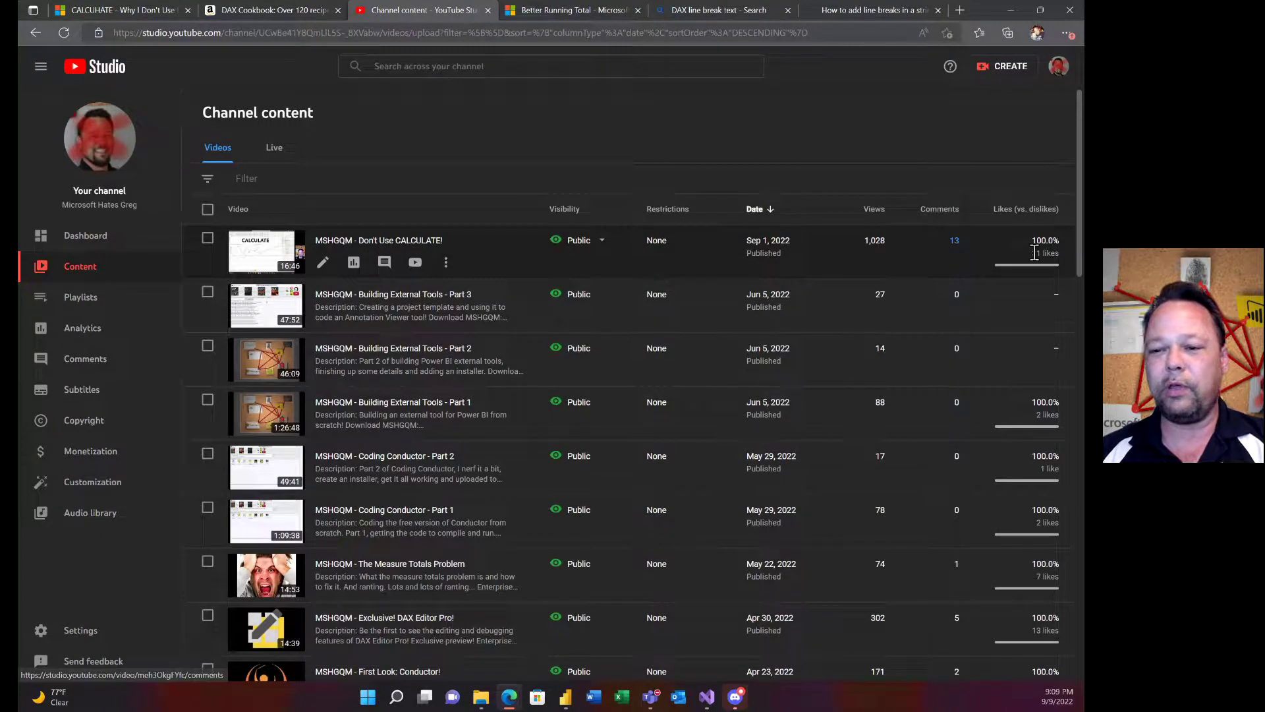
Step: Check the top video's 31 likes, then bring up the Power BI report windows
mouse_move(1042, 265)
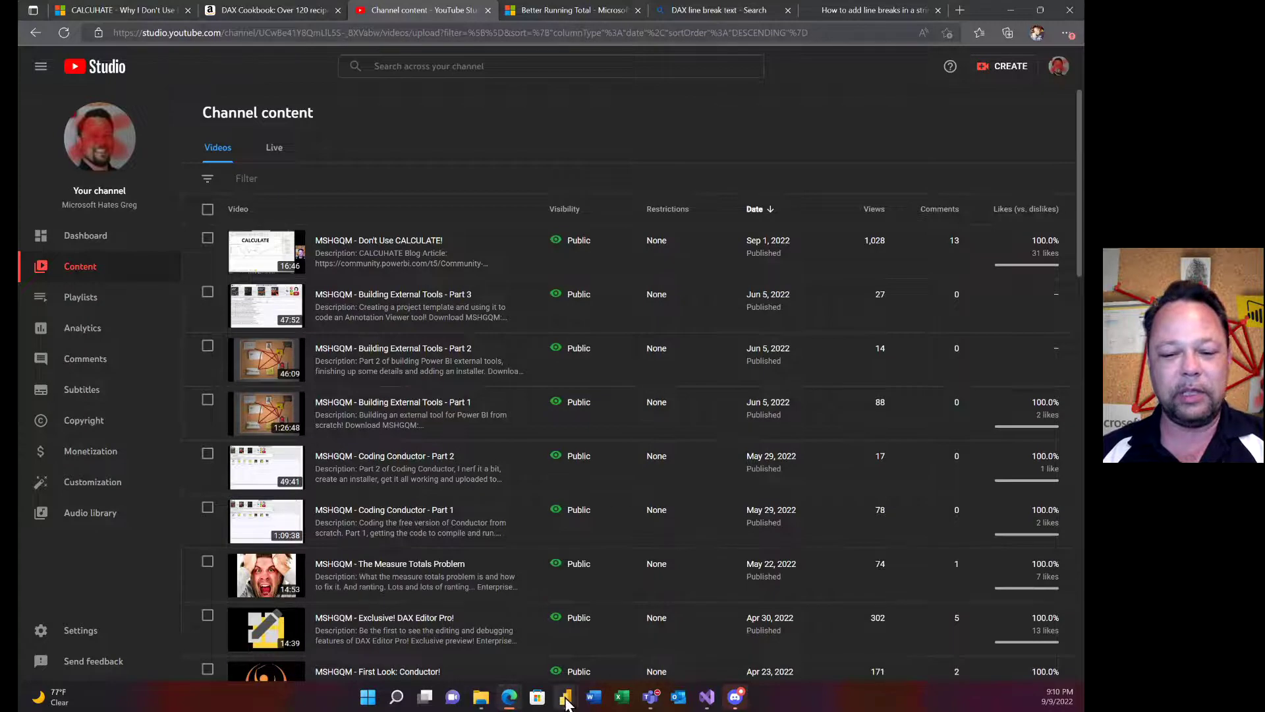
left_click(569, 702)
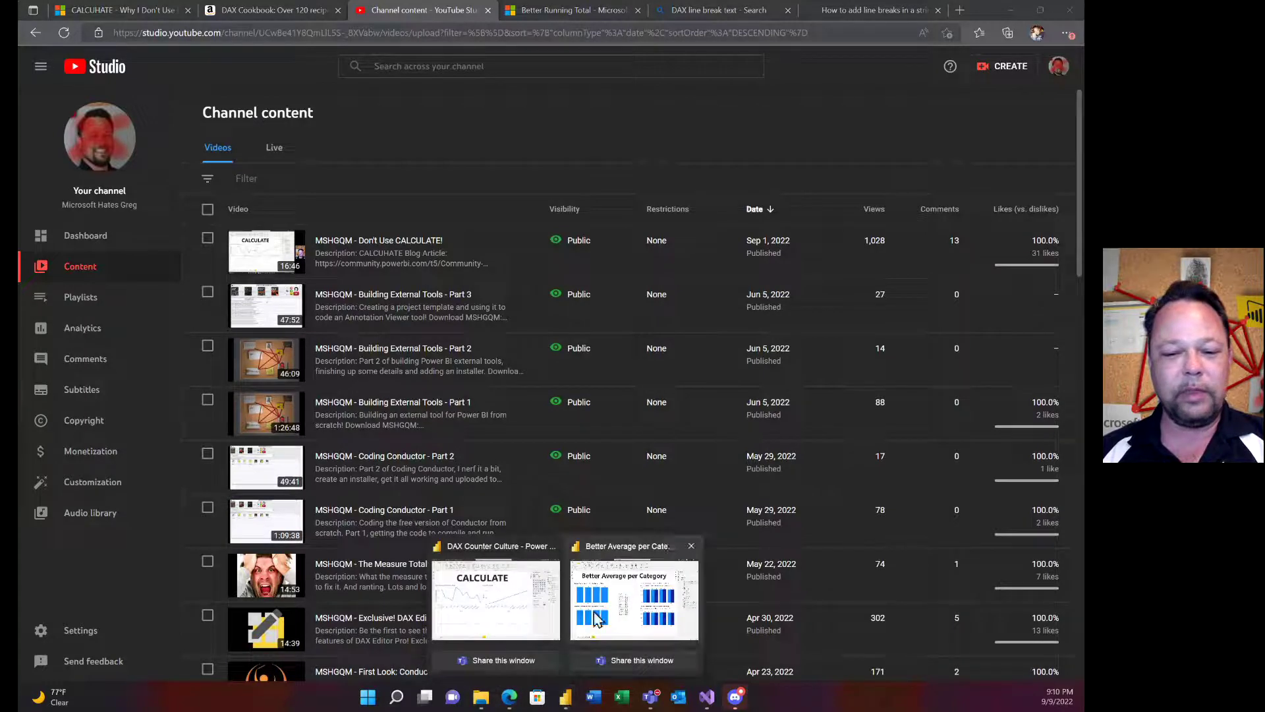
Step: Return to the DAX Counter Culture report and convert the Value RT by Month chart to a table
left_click(516, 580)
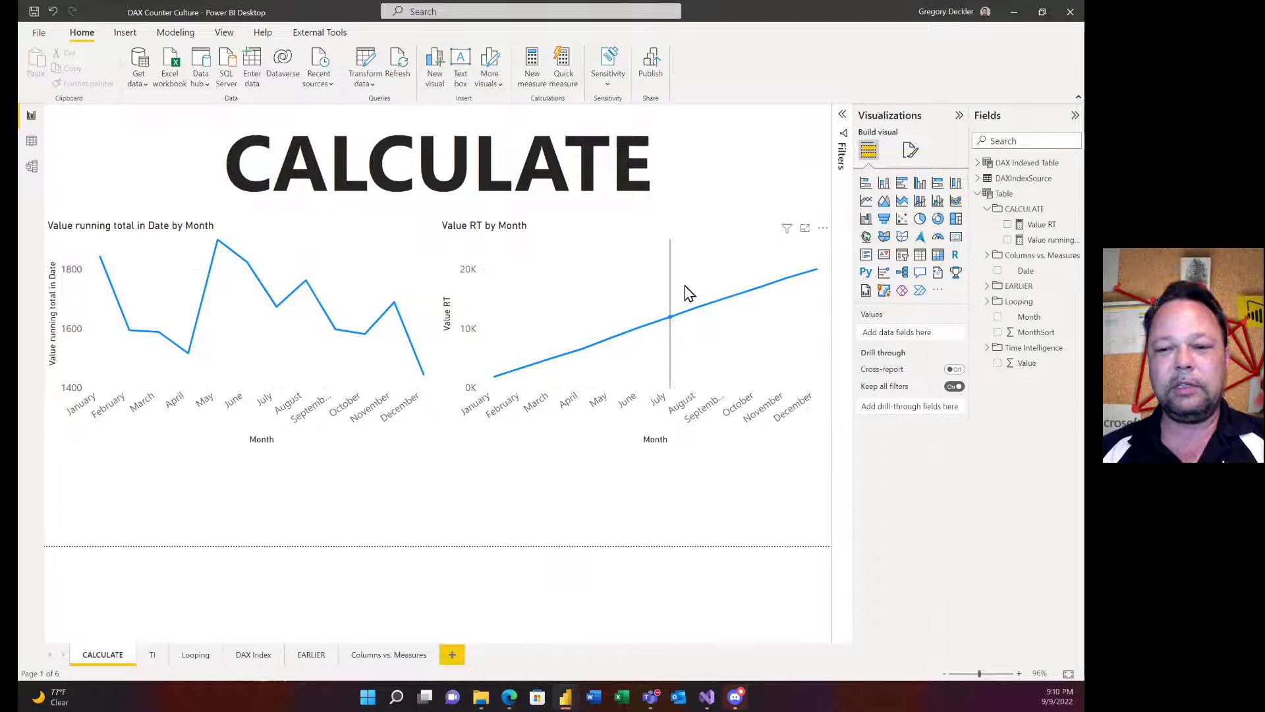
mouse_move(688, 292)
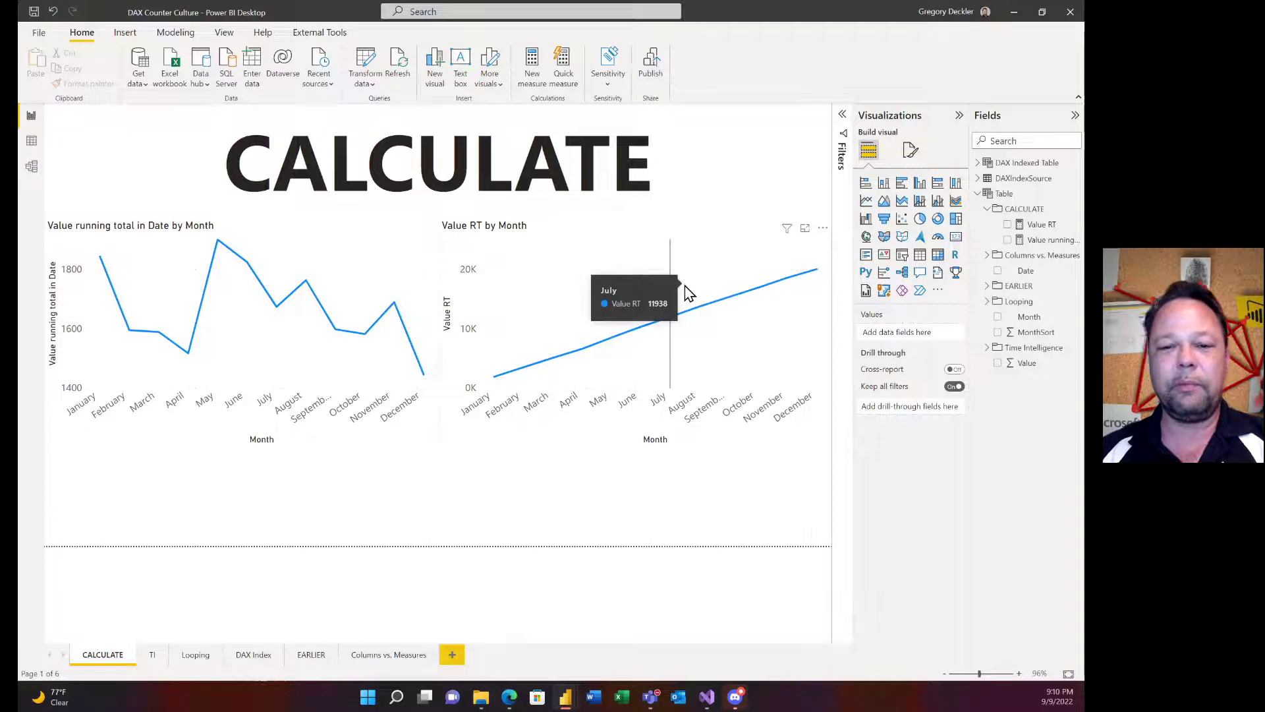
left_click(704, 224)
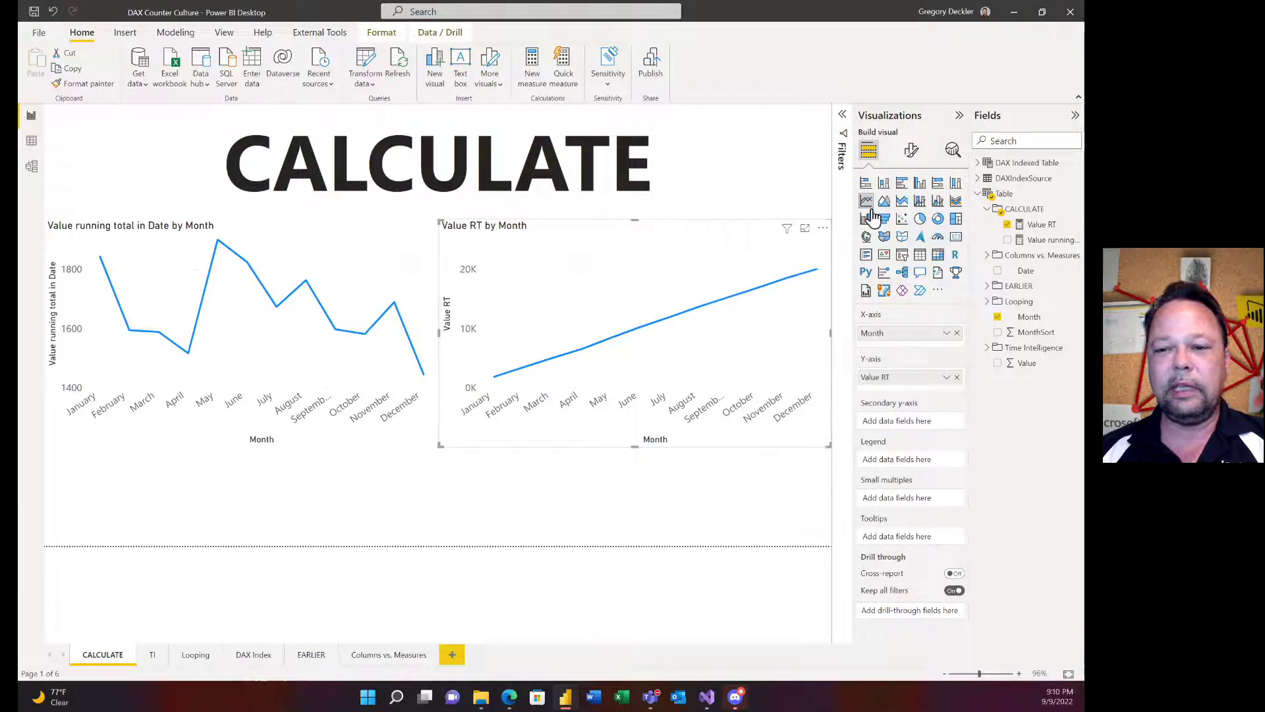
left_click(920, 255)
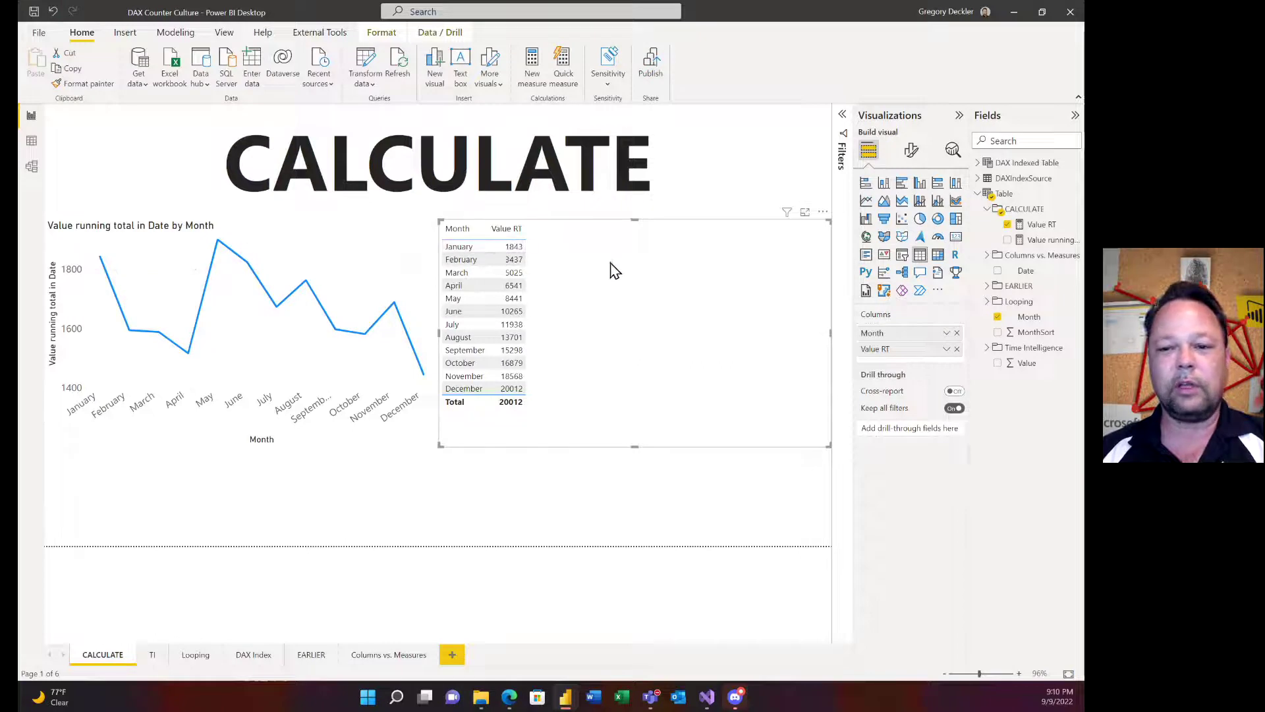
Step: Toggle the table's Values text wrap on and off, then open the Value RT measure's DAX
left_click(912, 150)
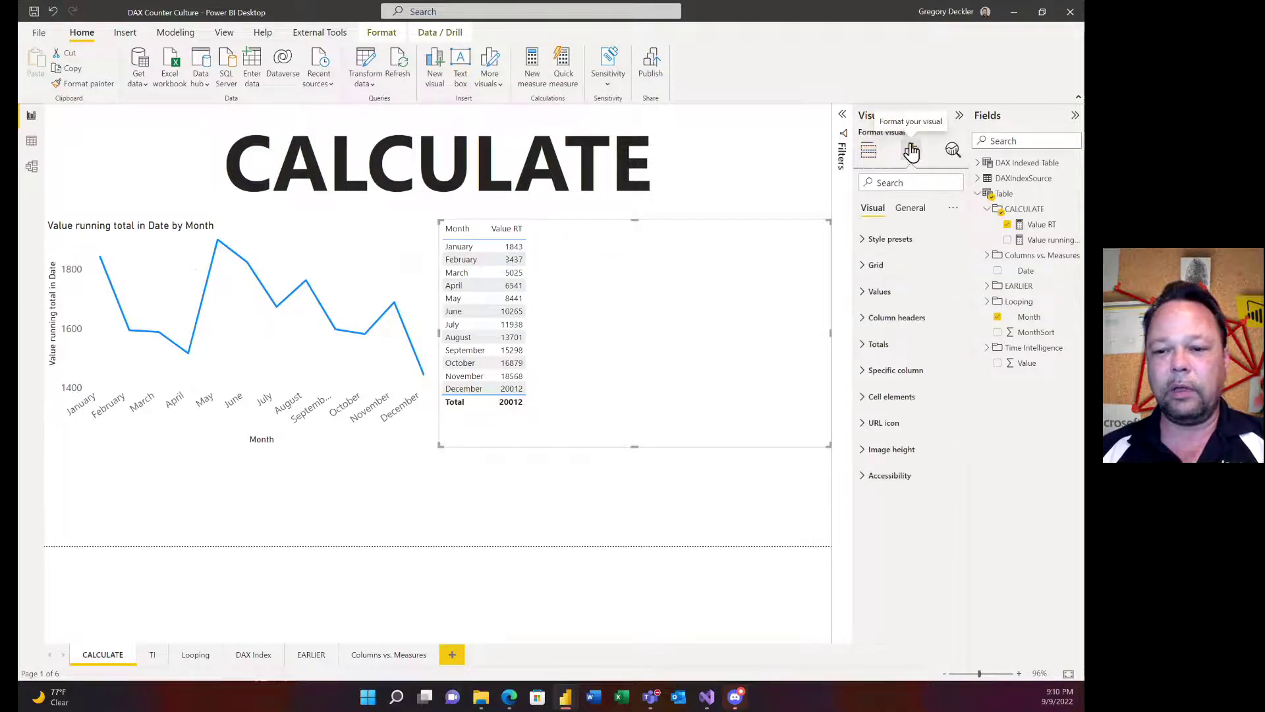
left_click(863, 295)
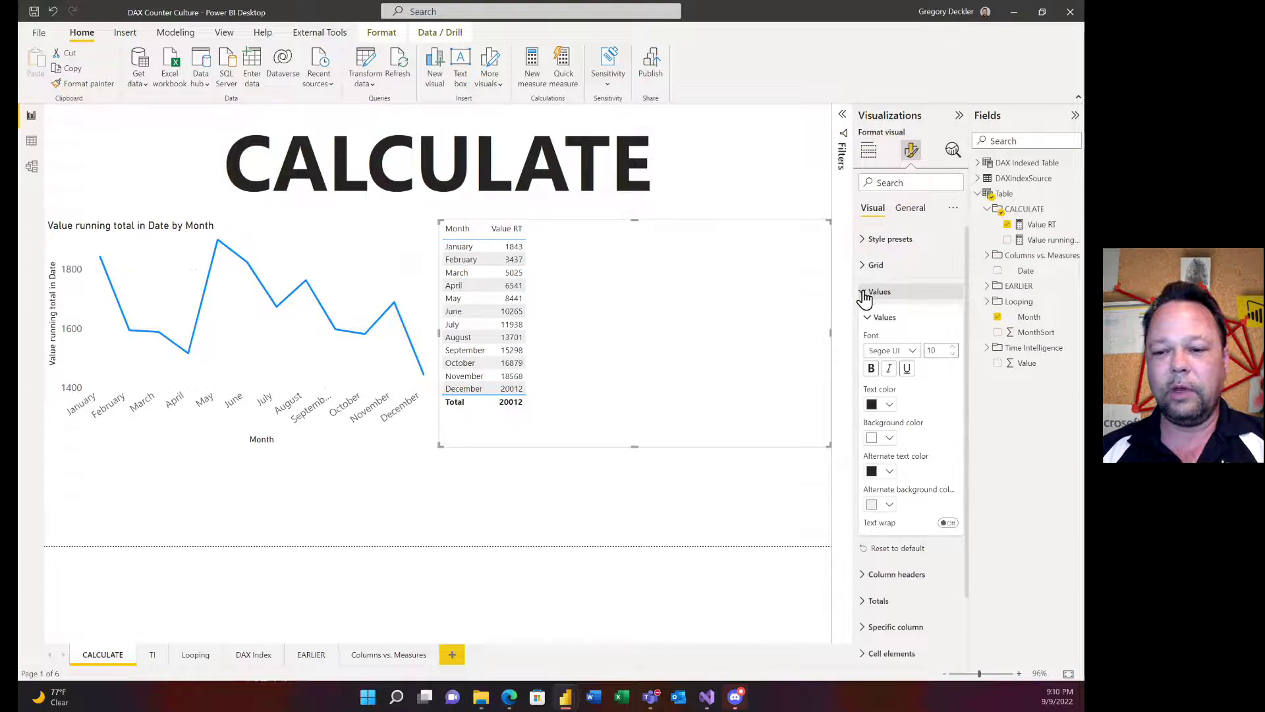
left_click(949, 525)
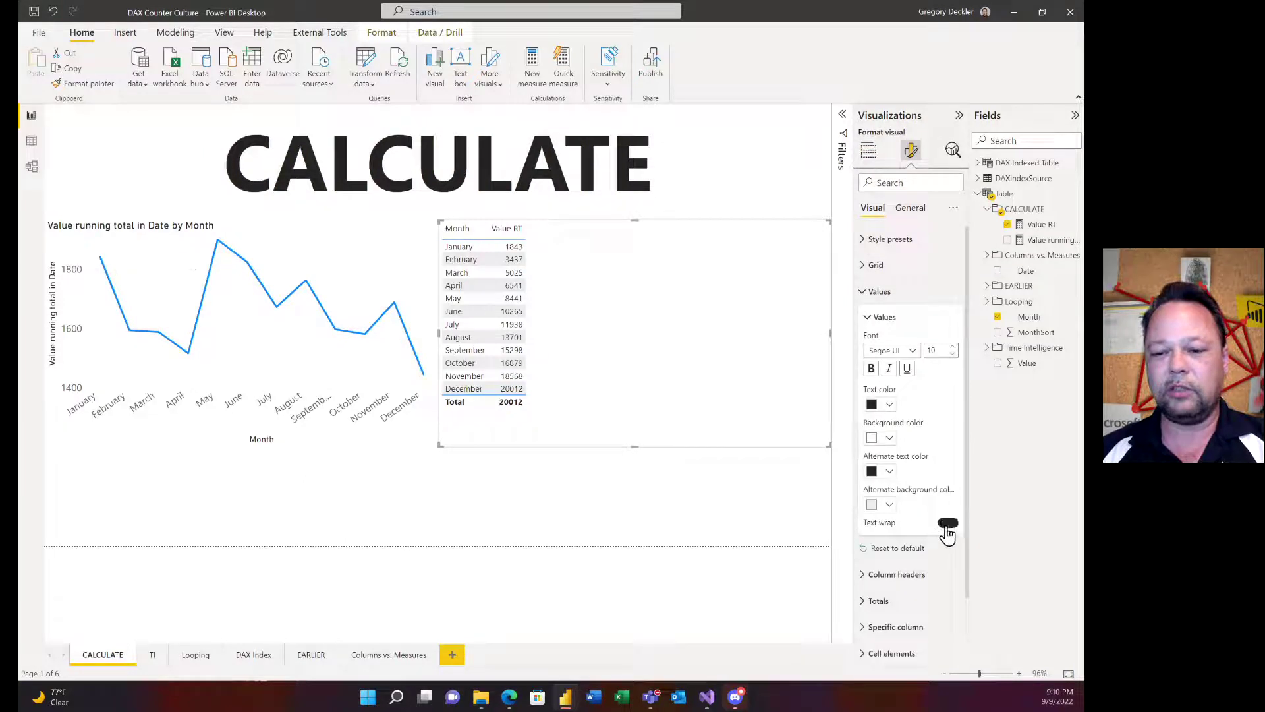
left_click(945, 525)
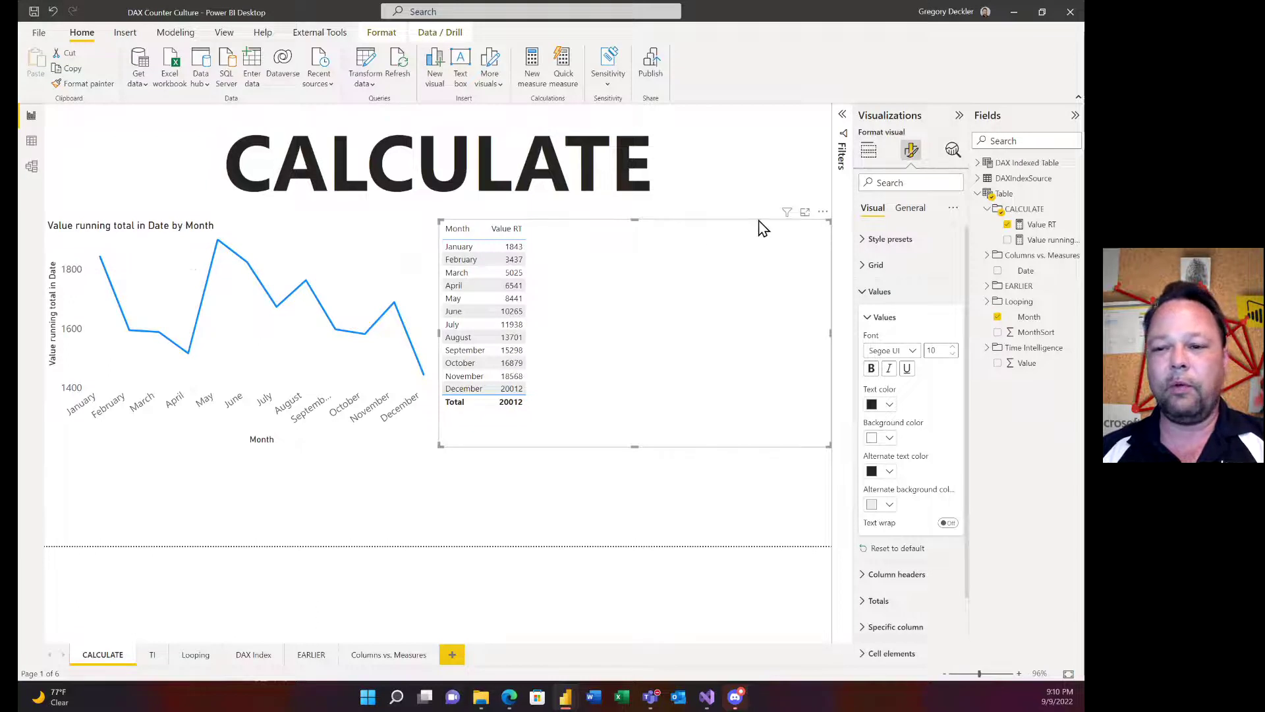
left_click(1038, 225)
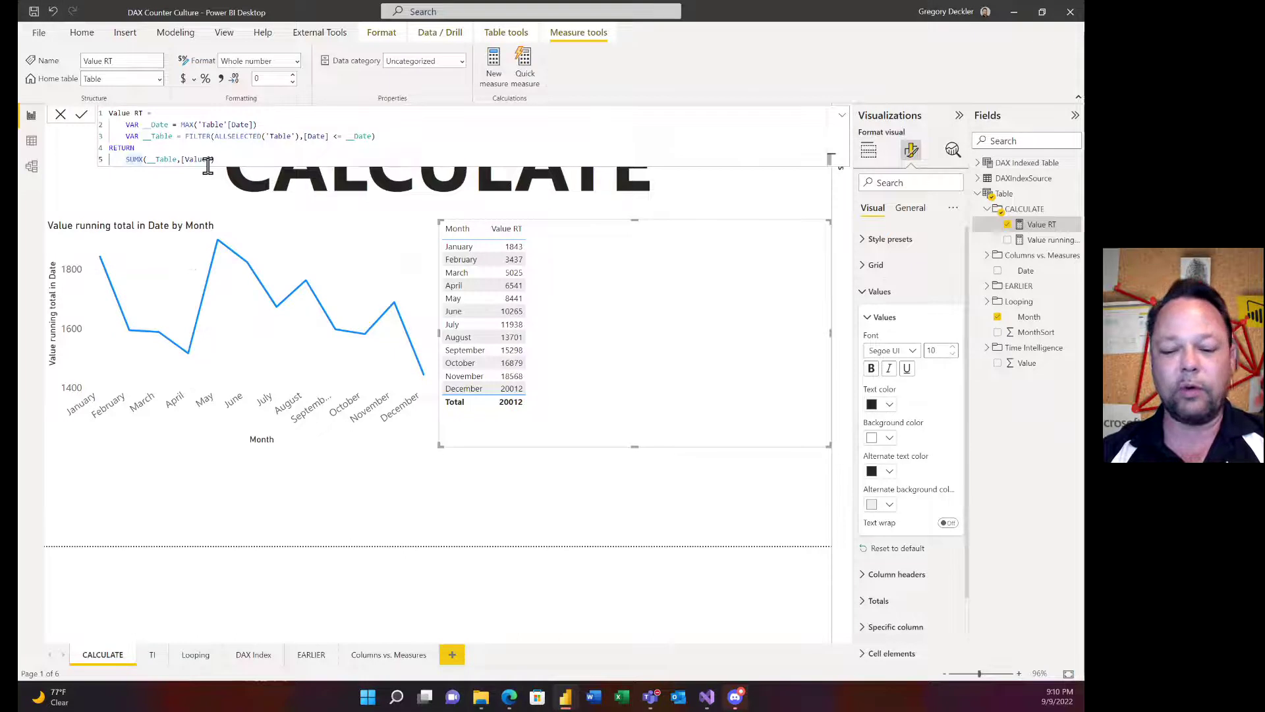
Step: Make Value RT return __Date with the SUMX commented out, showing month-end dates
key("Home")
type("__Date ")
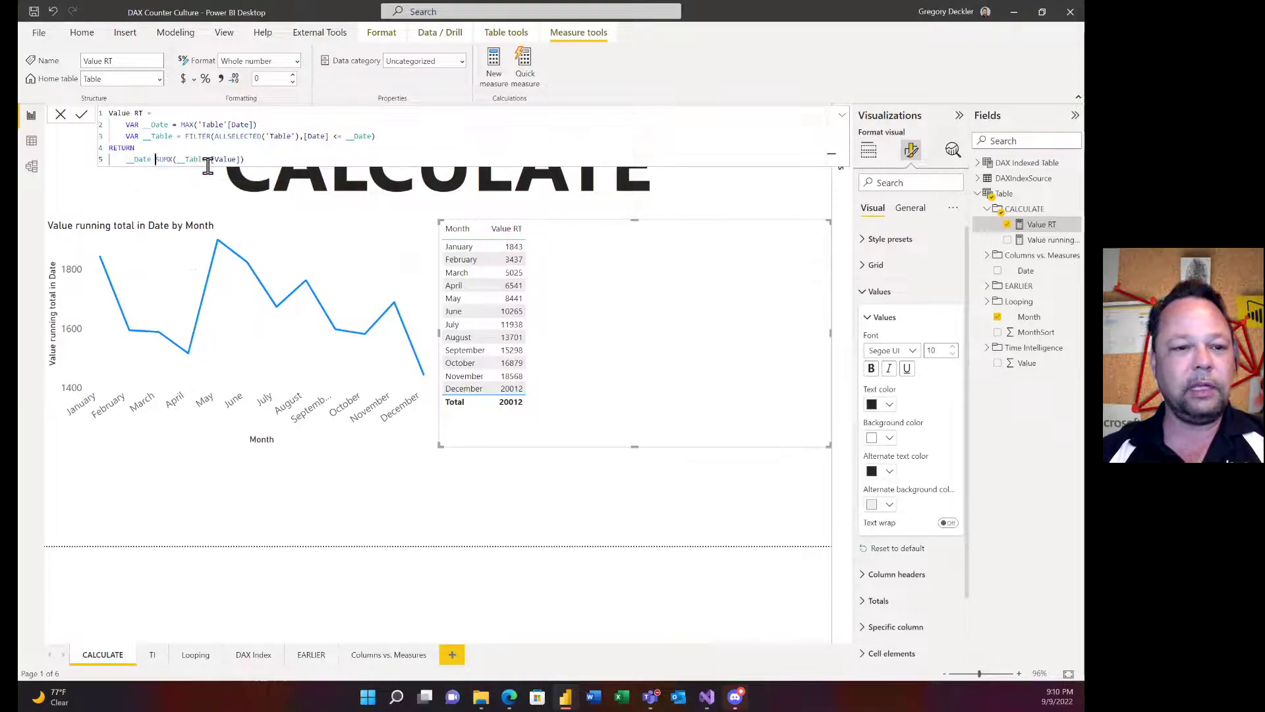
type("//")
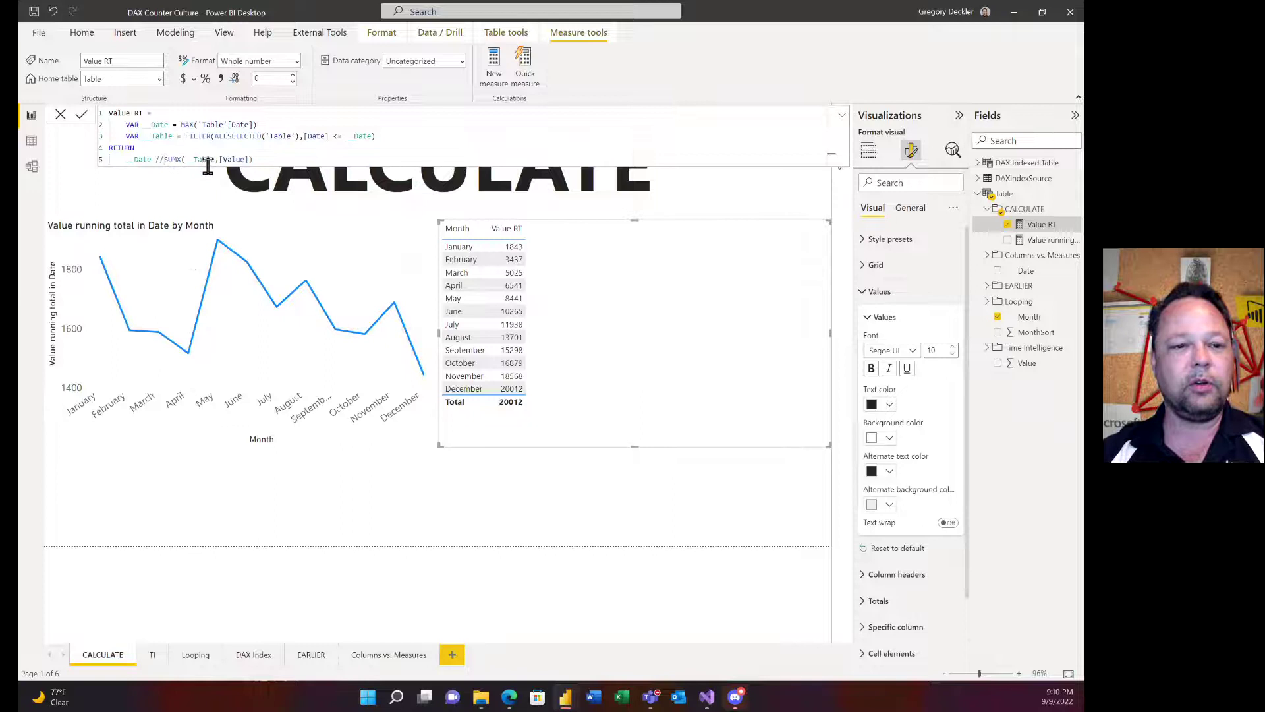
key("Return")
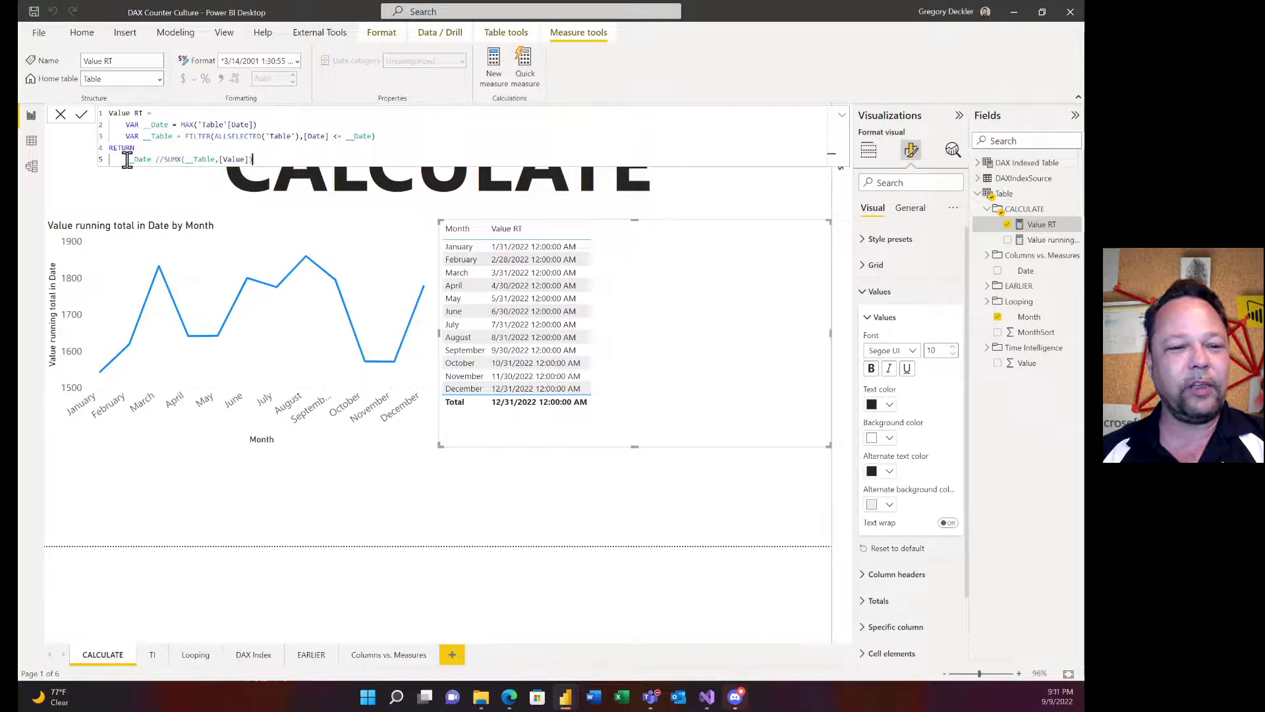
left_click_drag(126, 160, 164, 160)
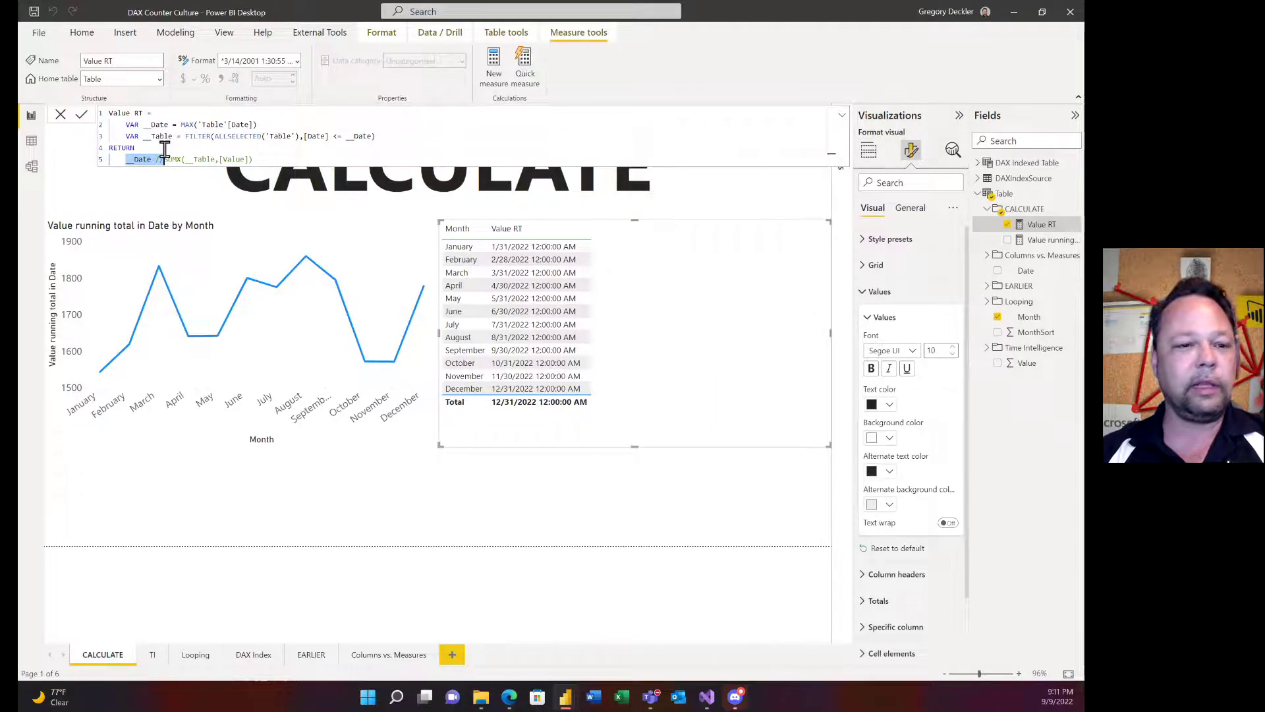
Step: Change the return to CONCATENATEX(__Table, [Date], ", ") so each month lists its dates
type("CONC")
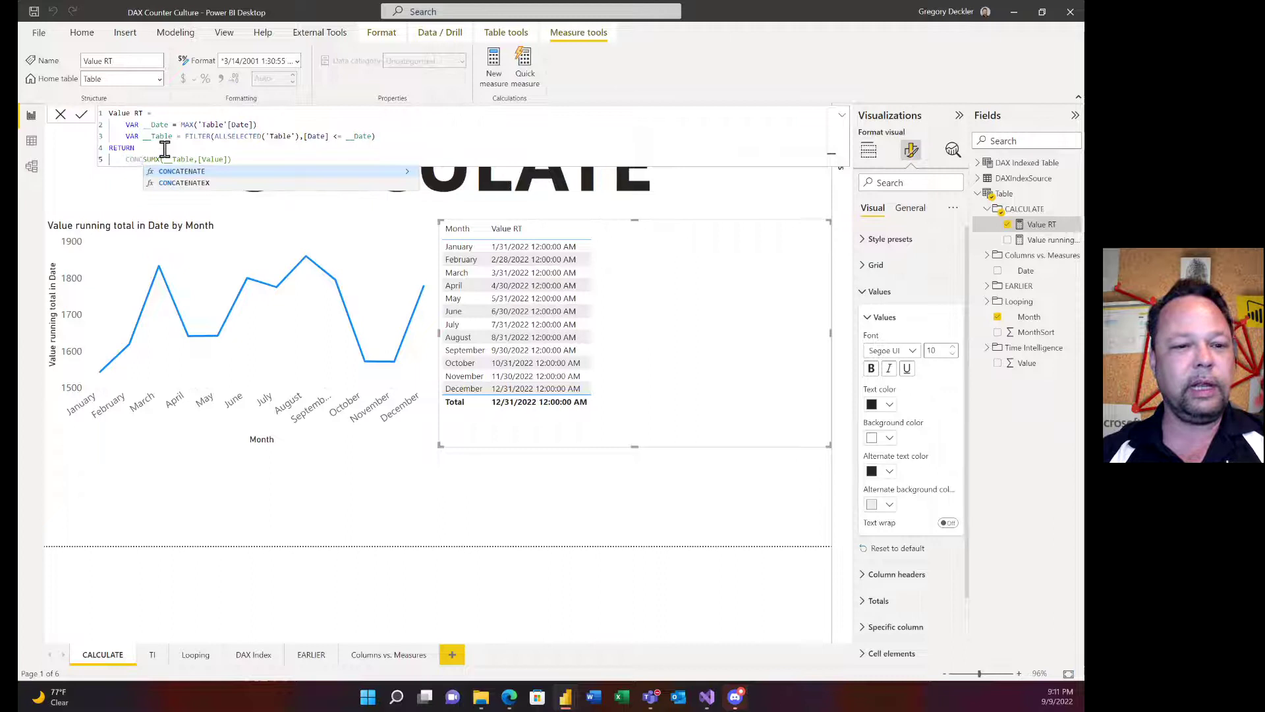
key("Down")
key("Tab")
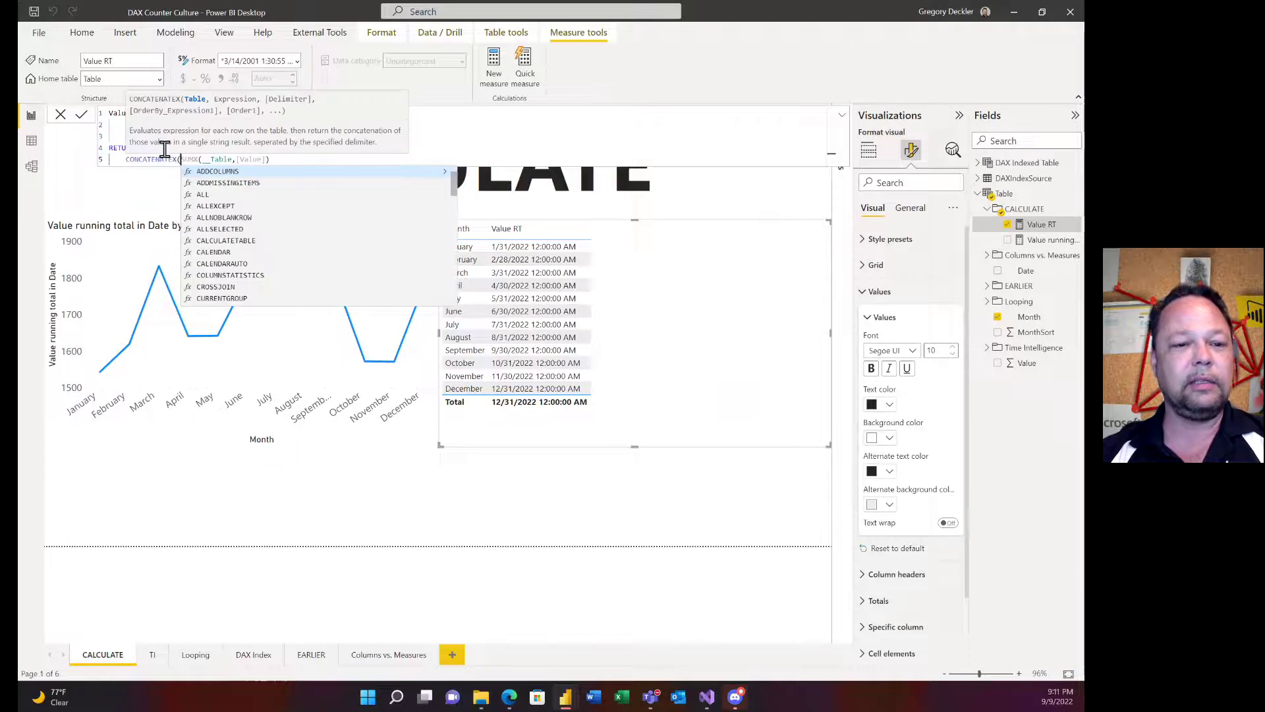
type("__Table")
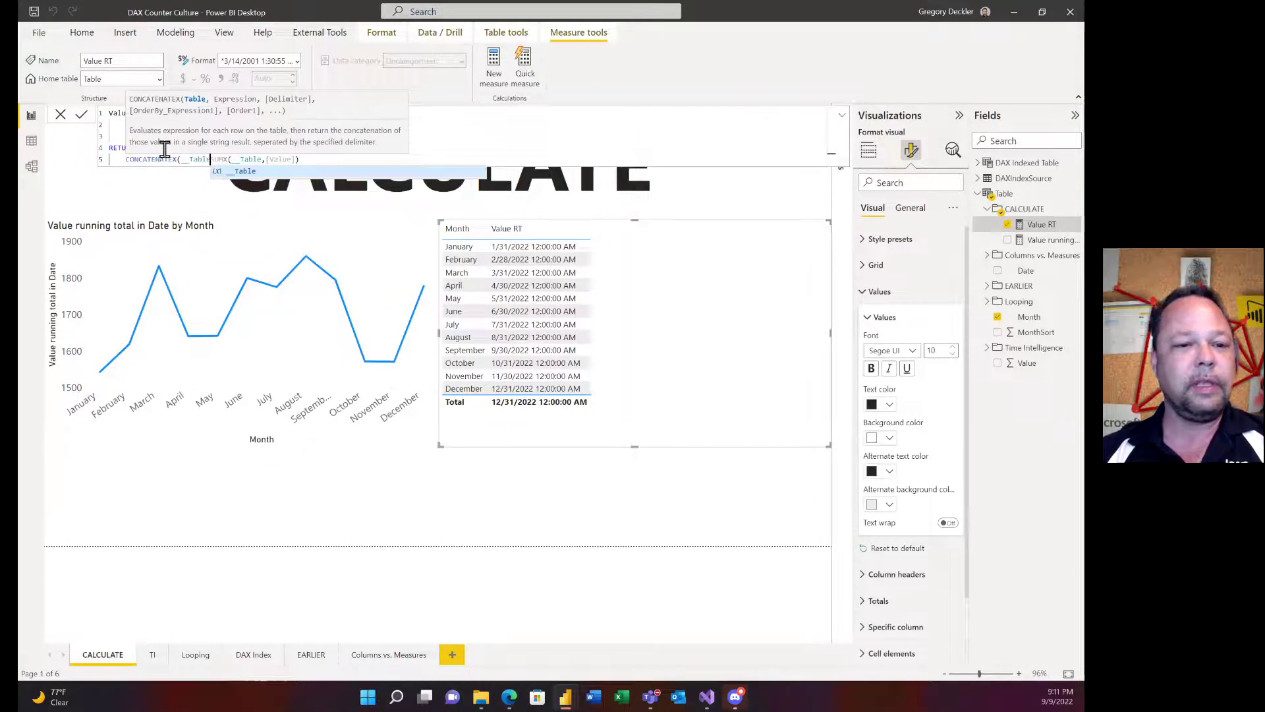
type(", [")
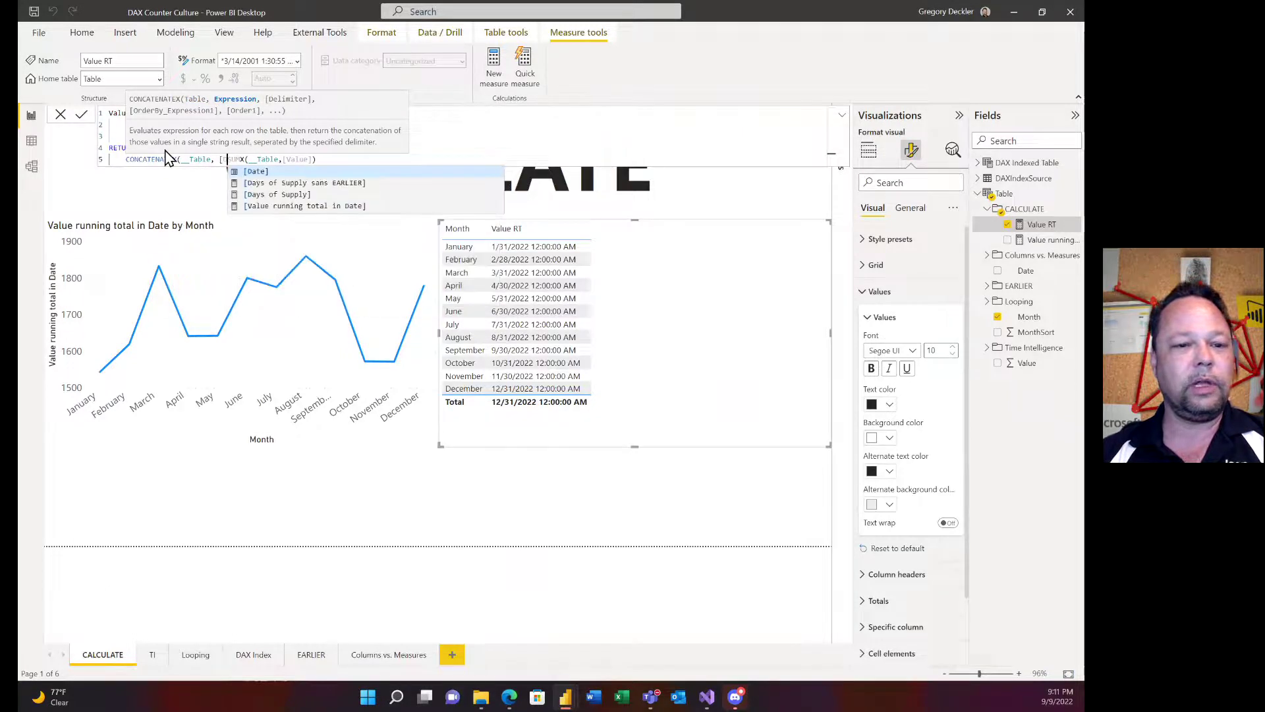
type("Date")
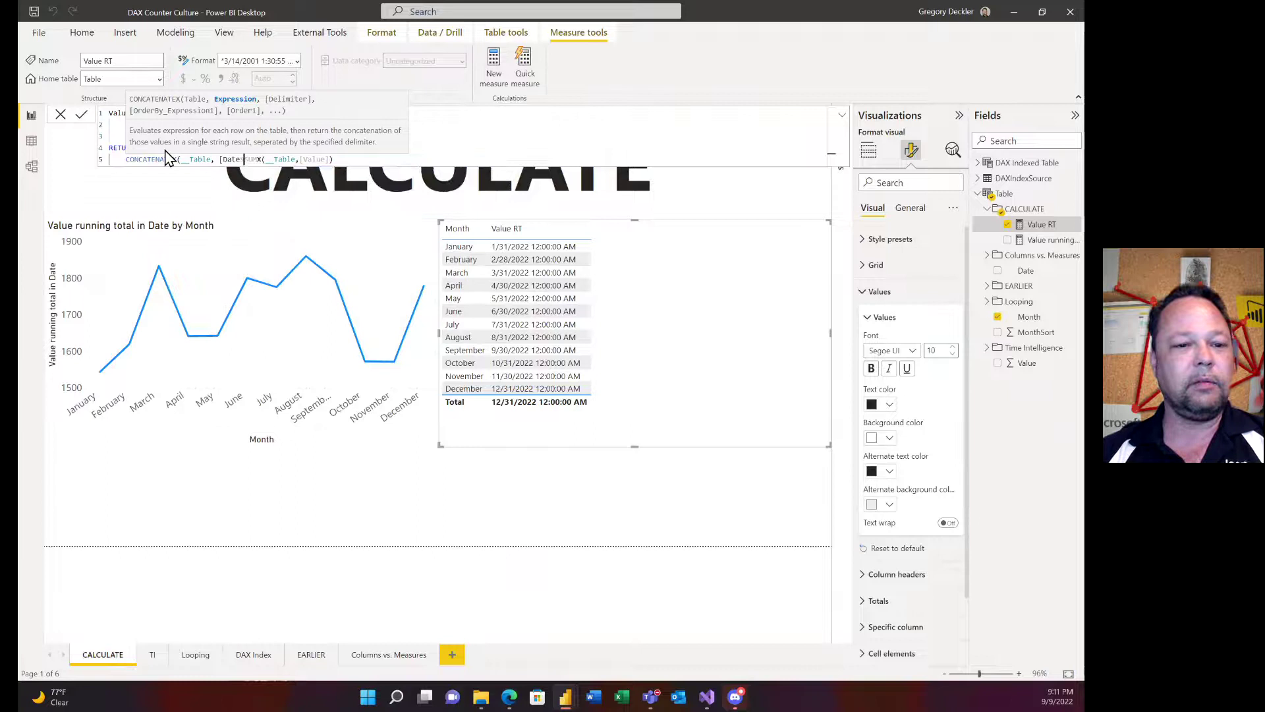
type("], ")
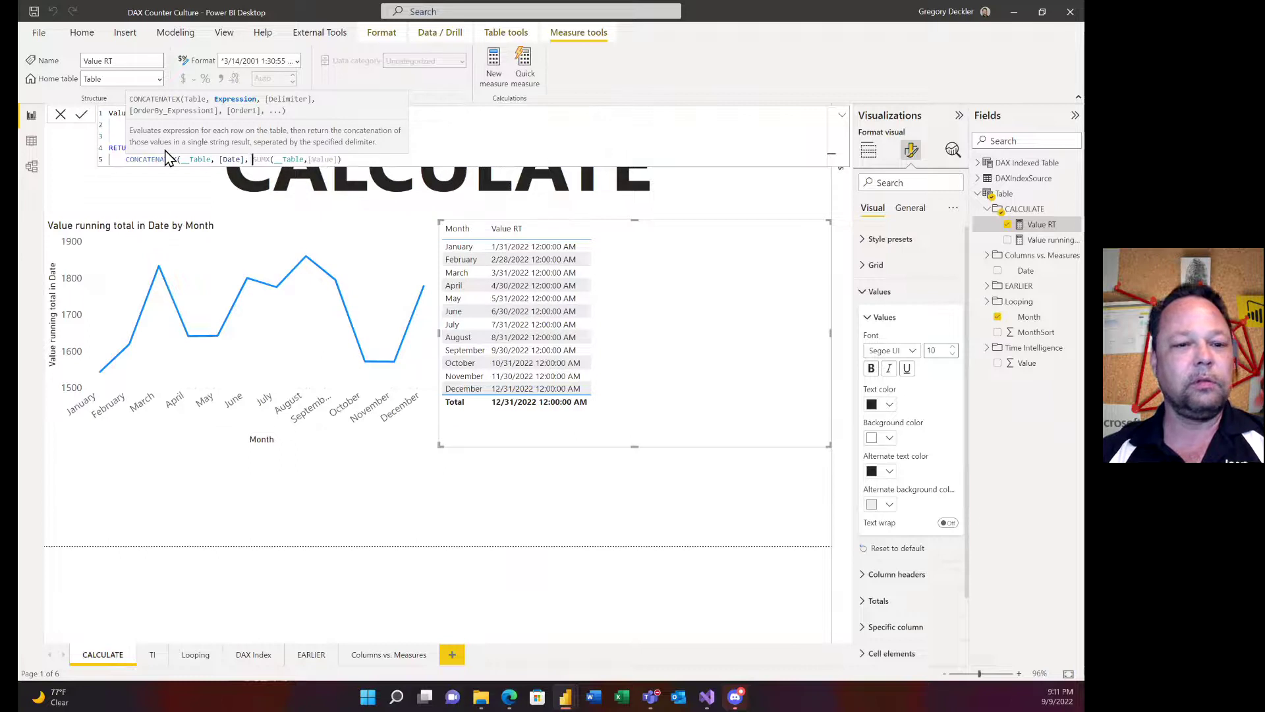
type("\", \"")
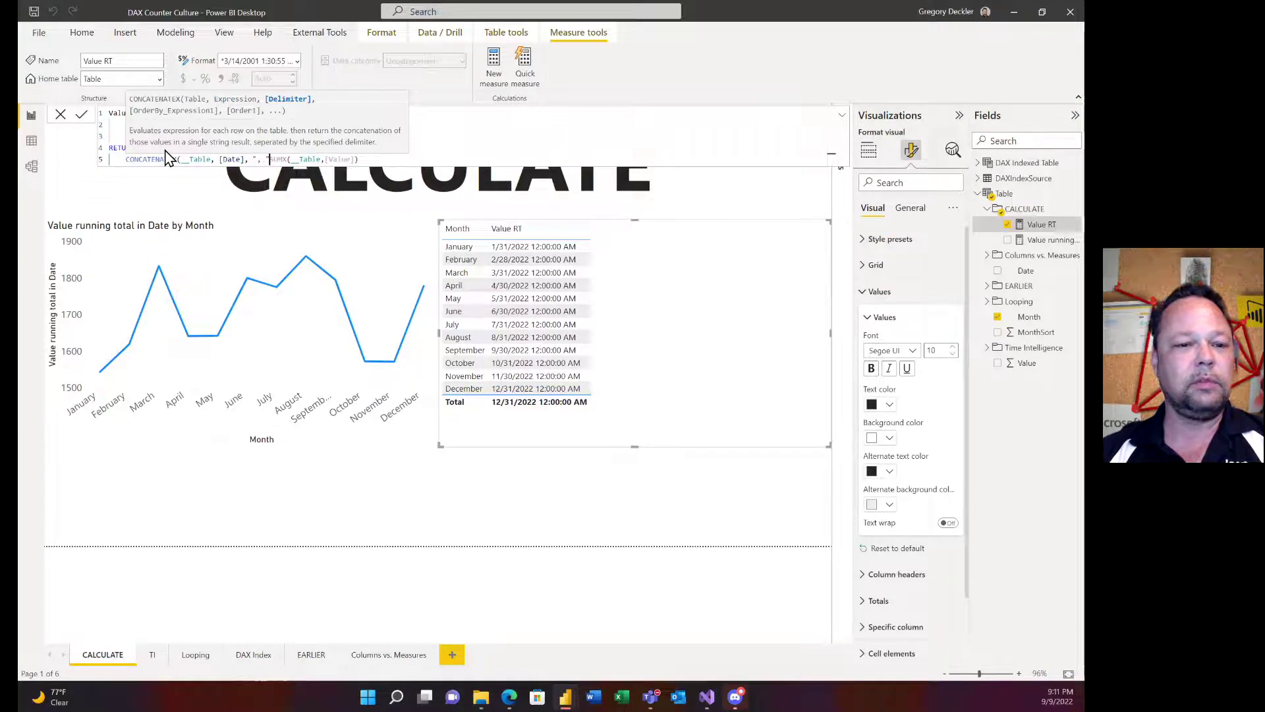
type(") //")
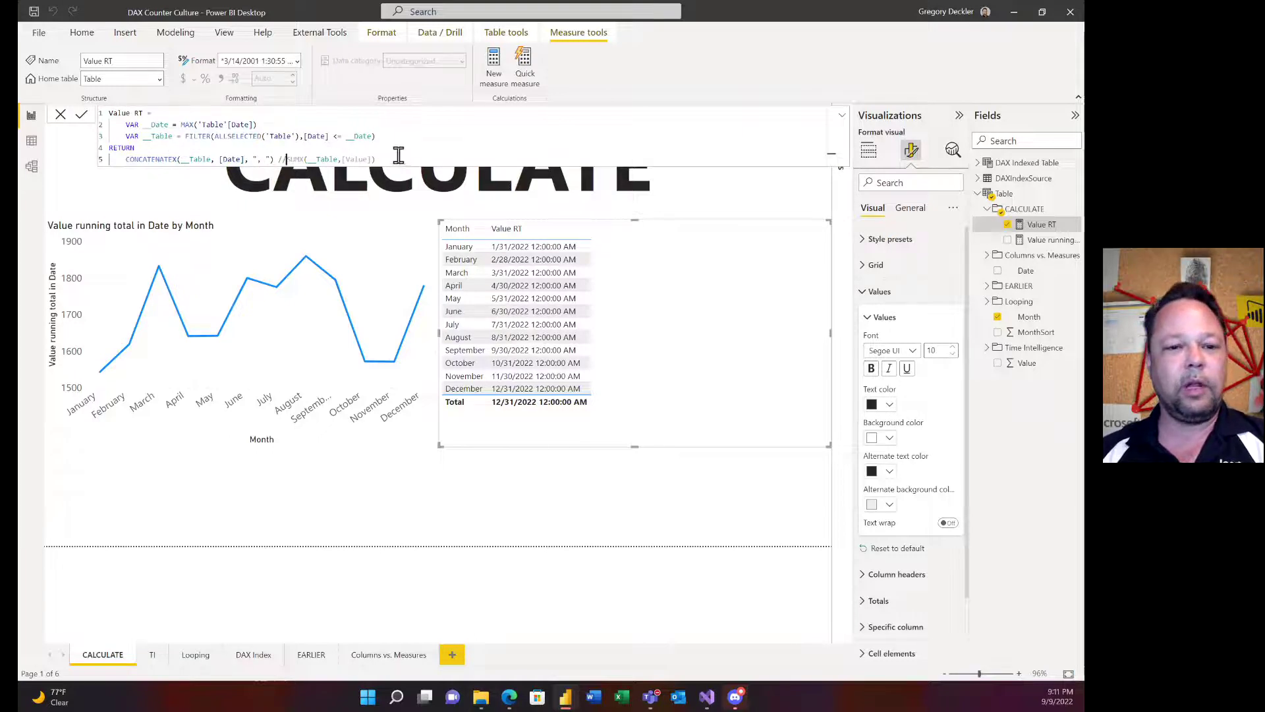
left_click(419, 158)
key("Return")
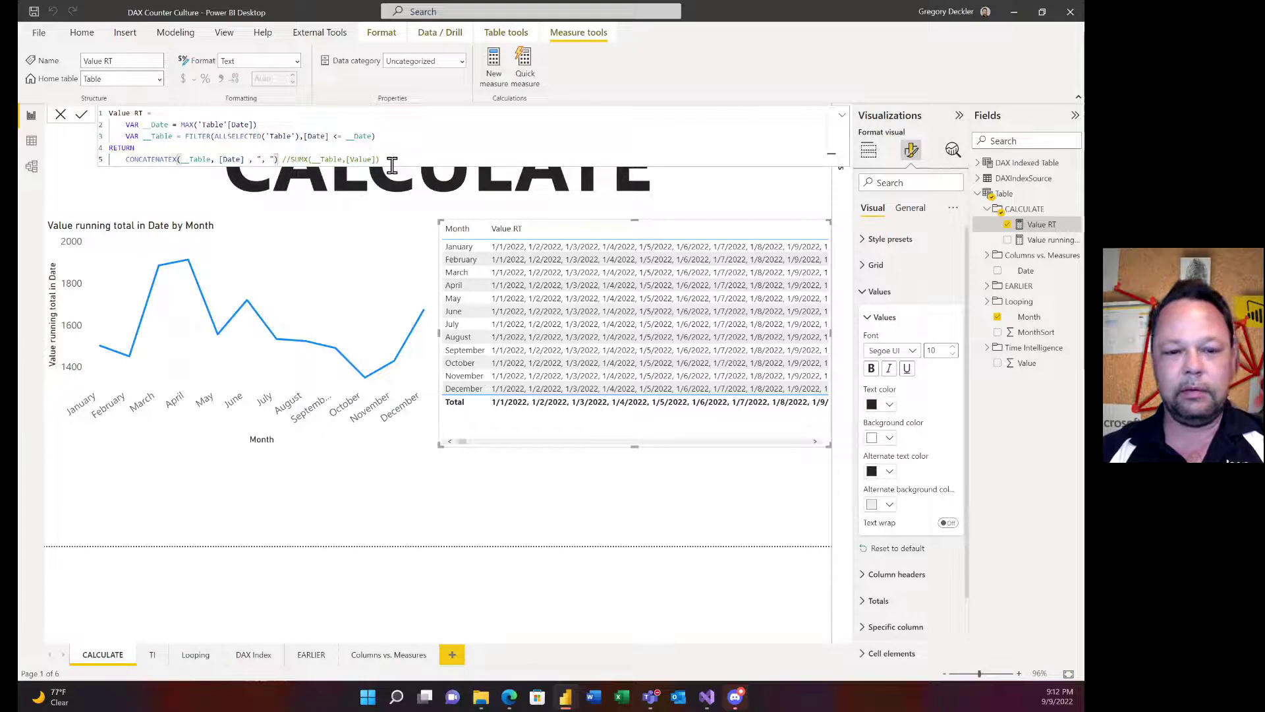
Step: Rewrite the expression as [Date] & " | " & [Value] with UNICHAR(10) as delimiter
type("\" |")
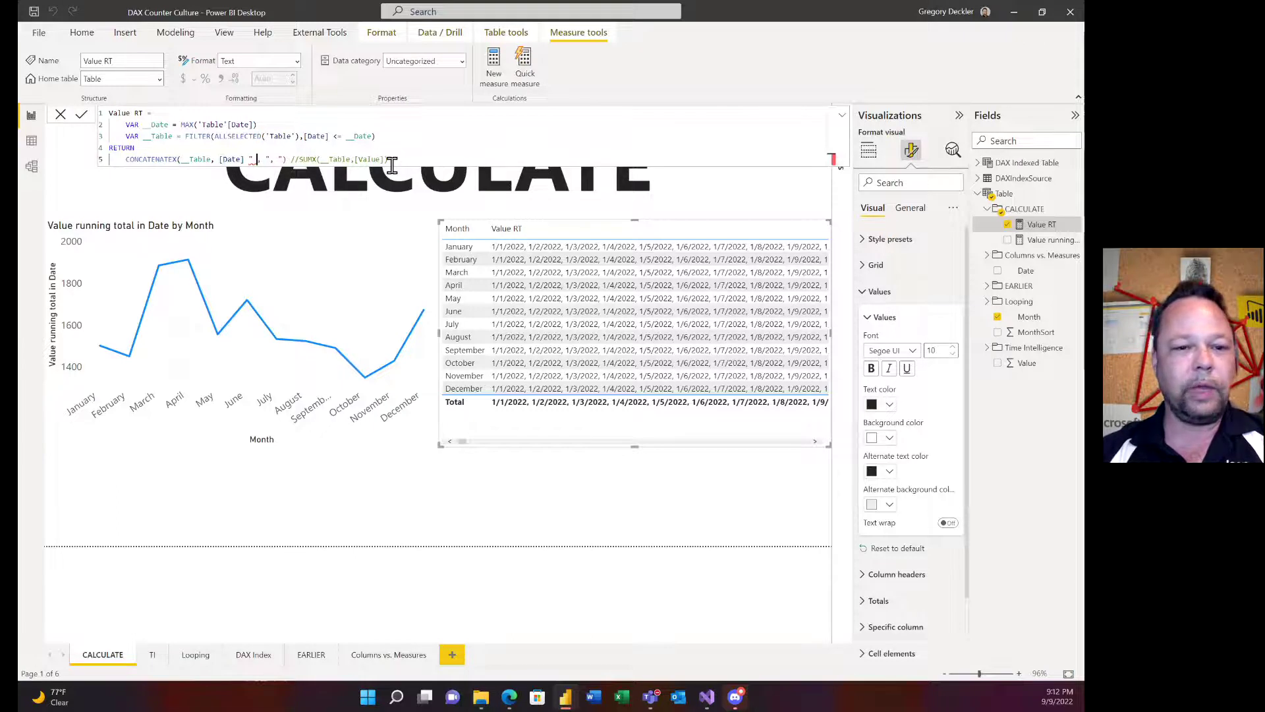
type("\"")
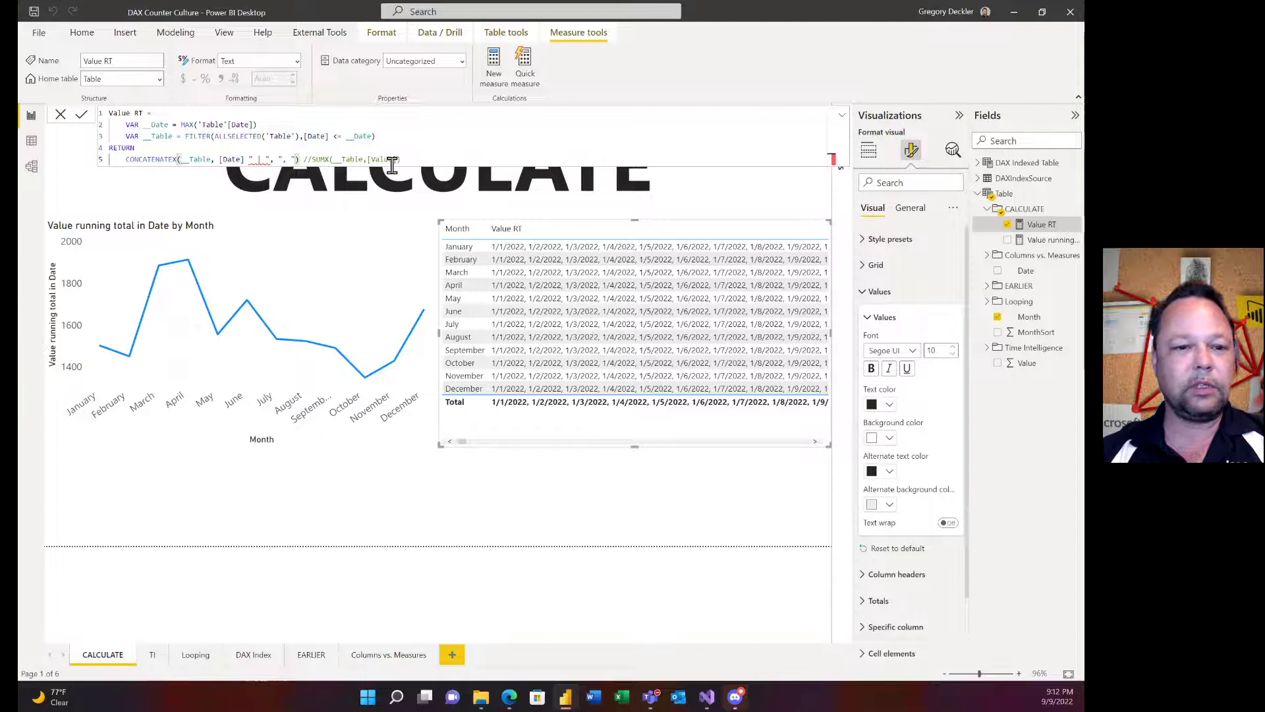
key("Left")
key("Left")
key("Left")
key("Left")
key("Left")
type("&")
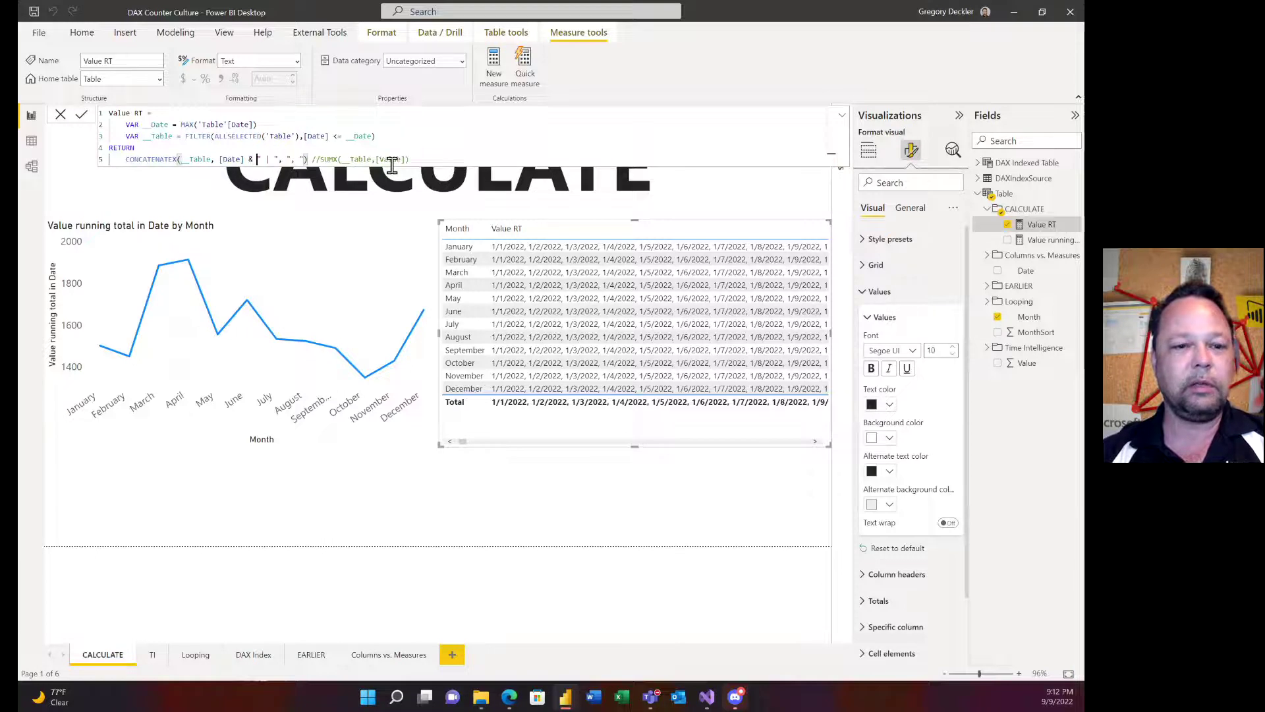
key("Right")
key("Right")
key("Right")
type("\" & ")
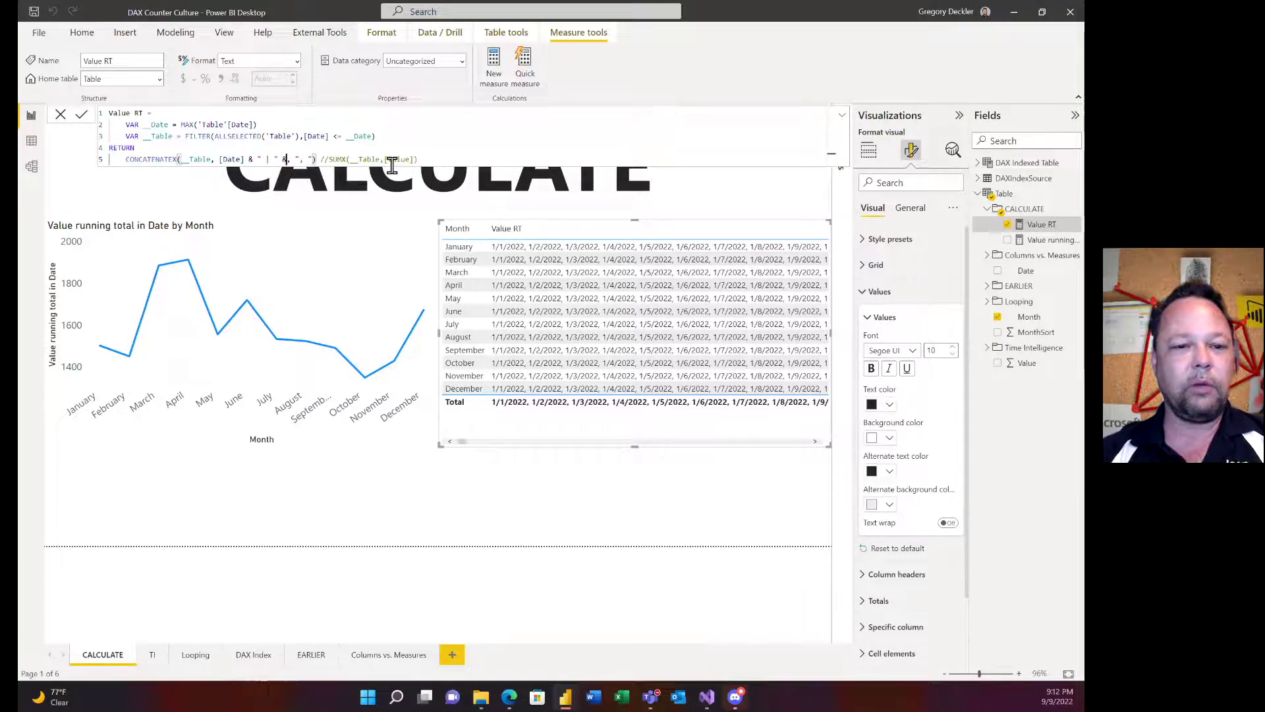
type("[Value]")
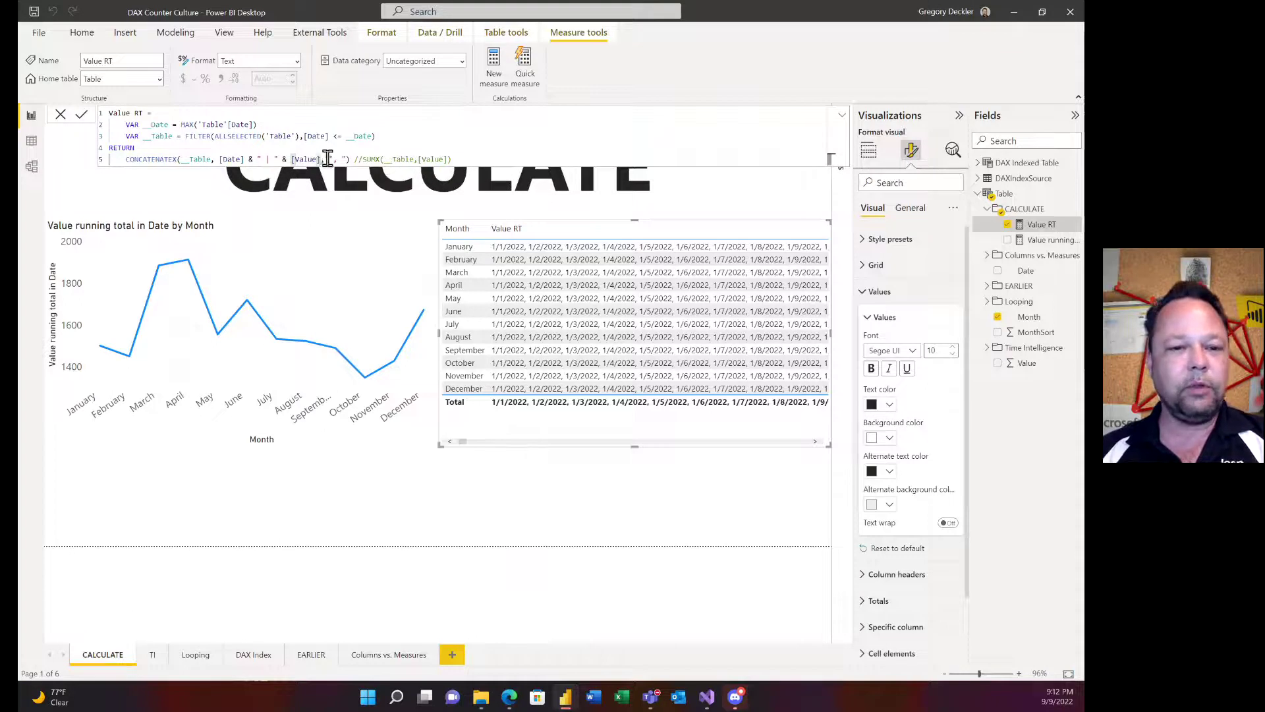
left_click_drag(329, 159, 347, 160)
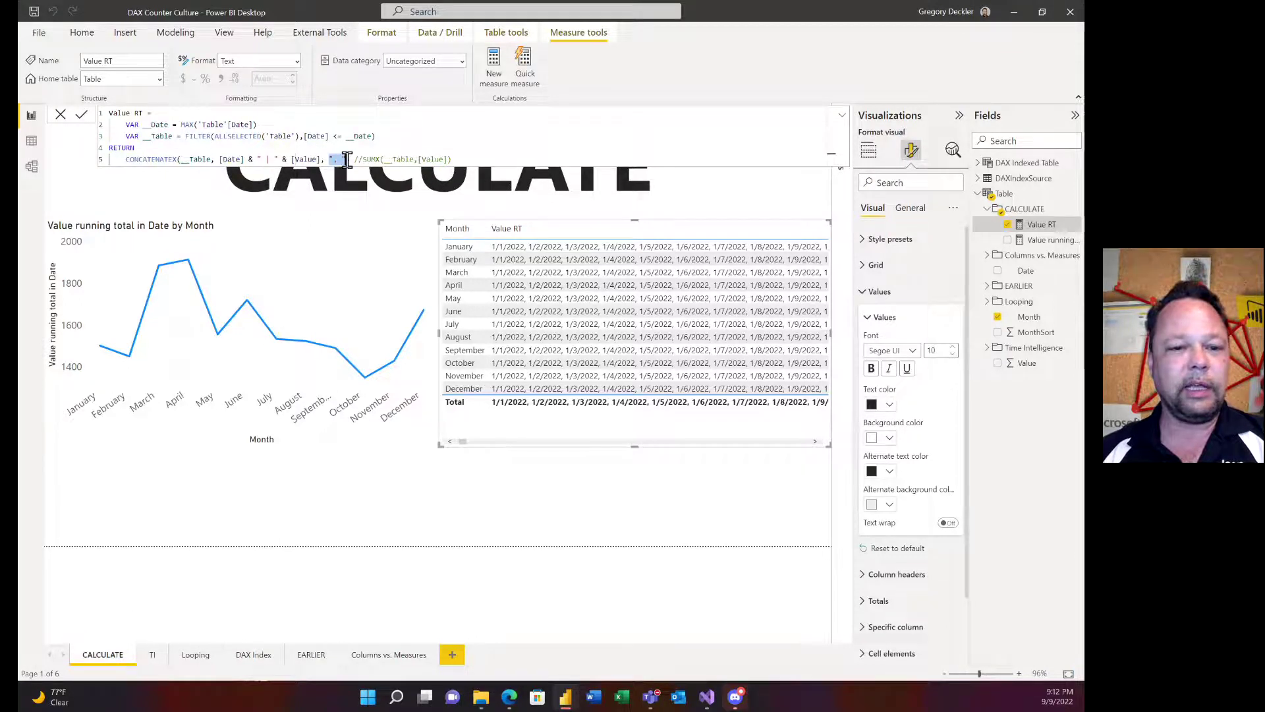
type("UNICHAR")
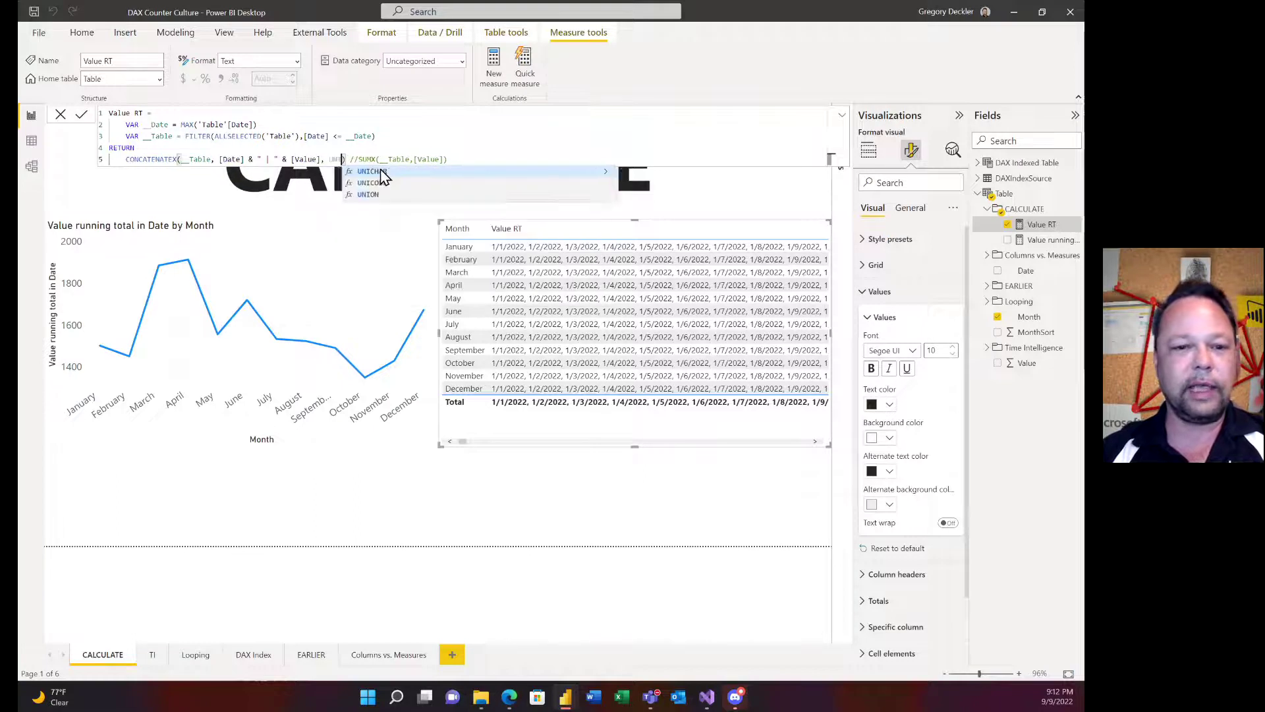
type("(10)")
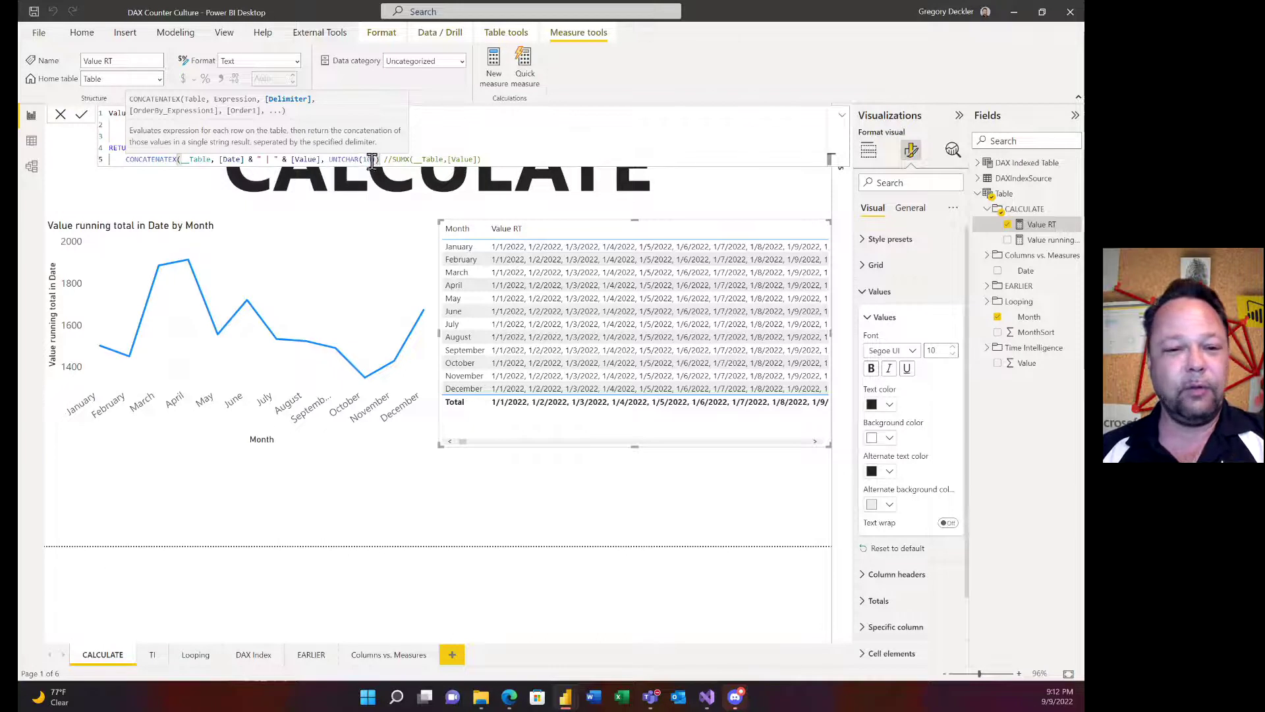
left_click(381, 161)
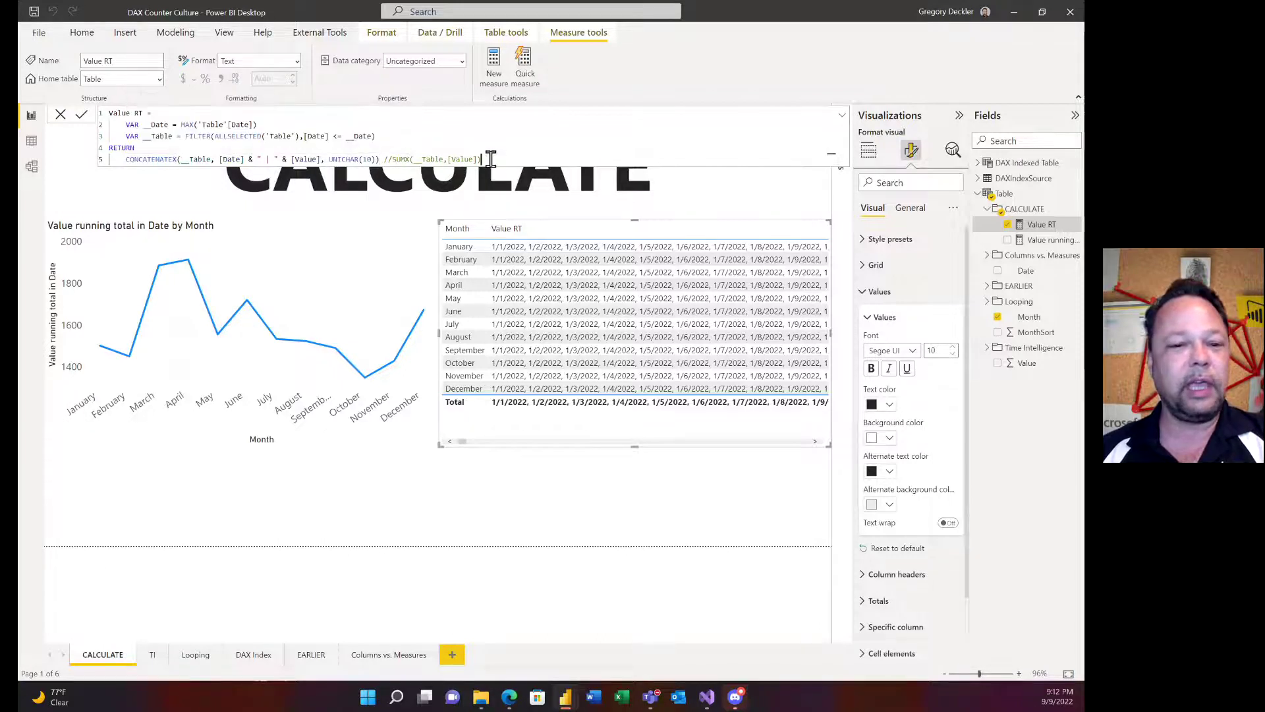
left_click(382, 161)
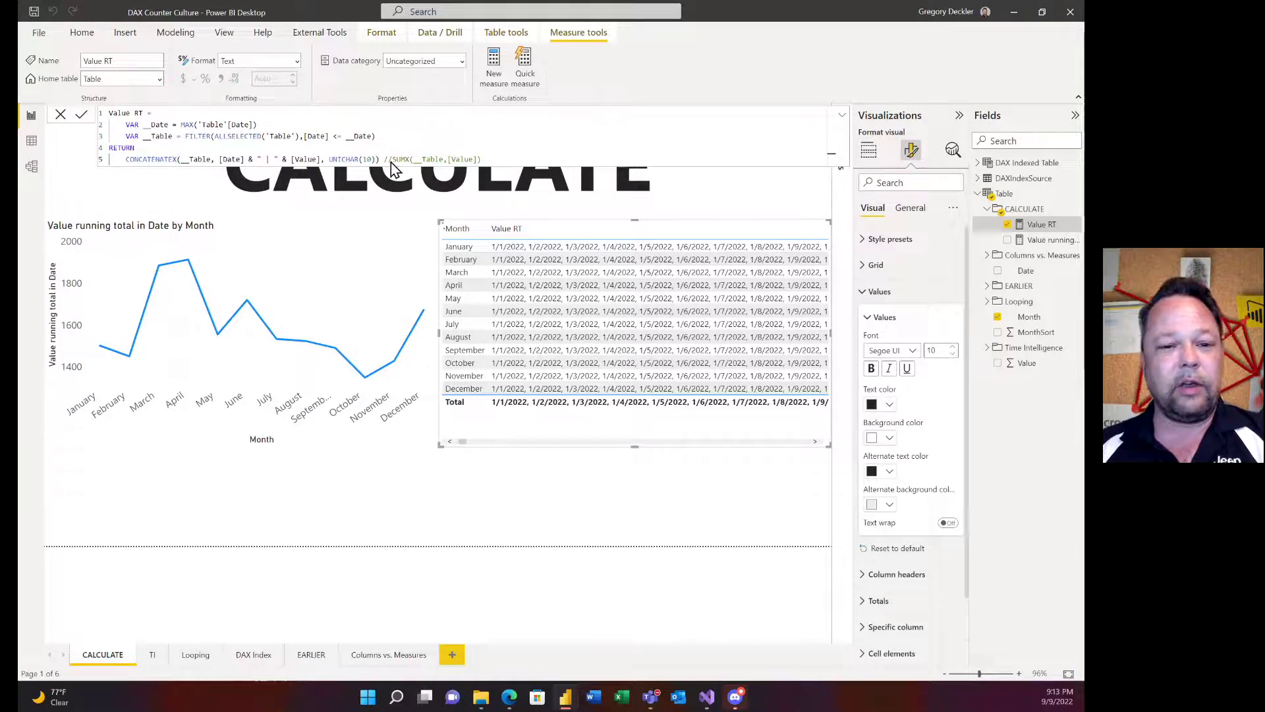
Step: Commit the measure and view cells pairing dates with values, like "1/1/2022 | 55"
key("Return")
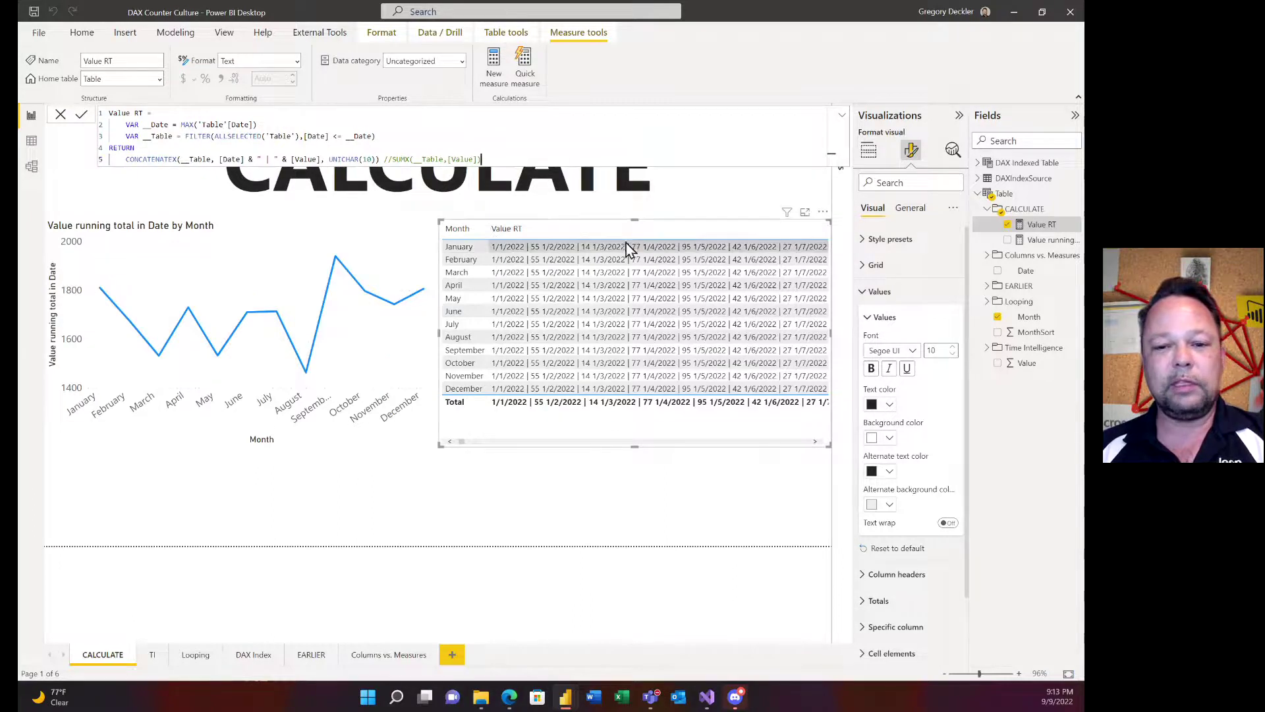
mouse_move(623, 251)
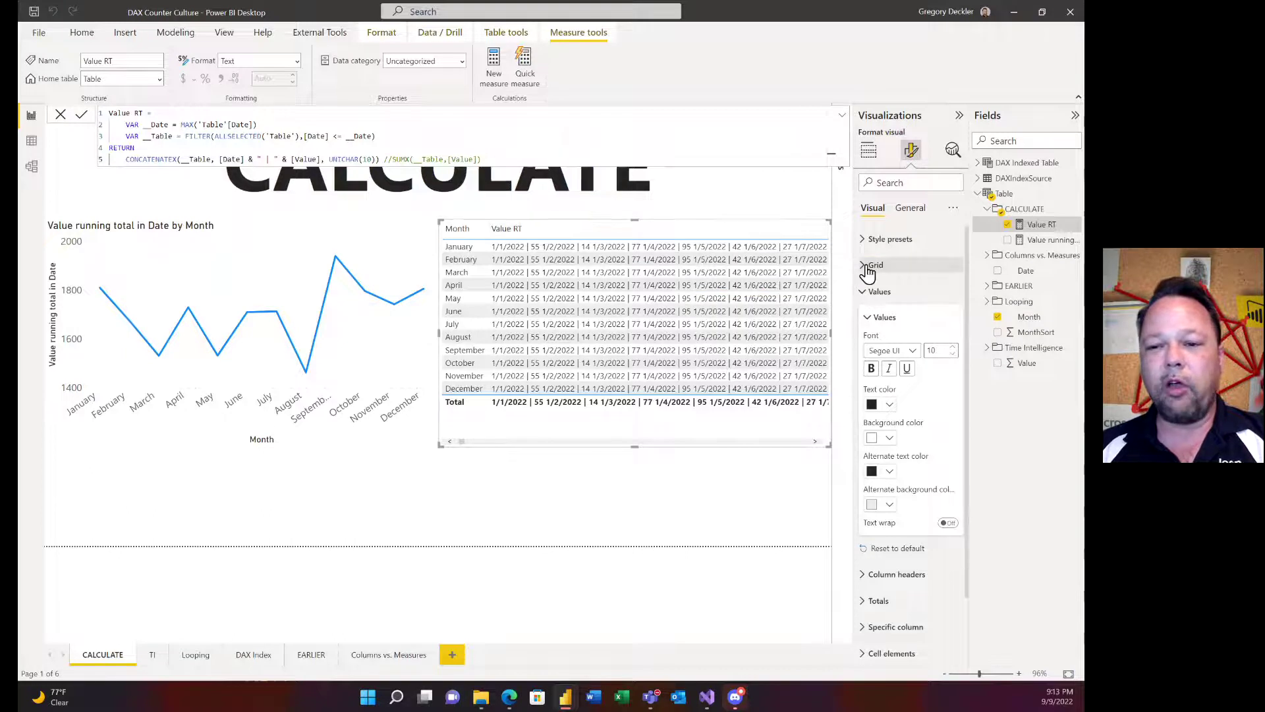
Step: Turn the Value RT table into a multi-row card of daily values, then show the browser windows
left_click(869, 151)
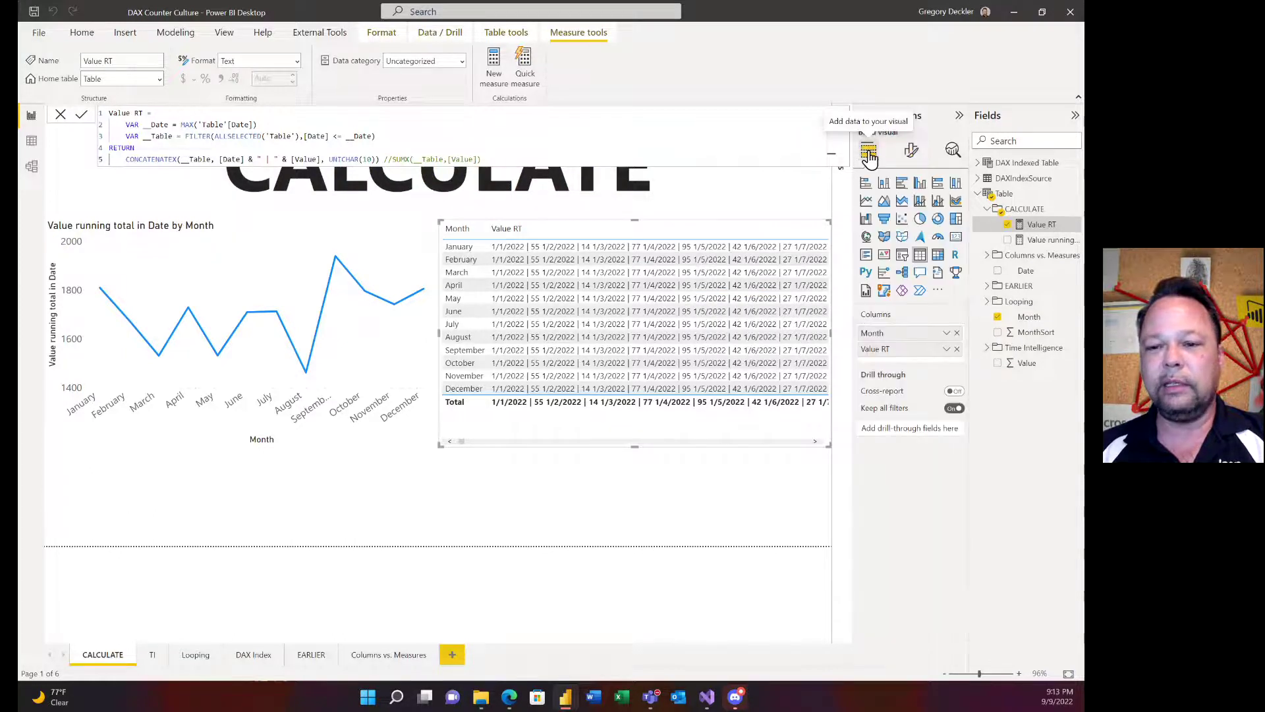
left_click(869, 256)
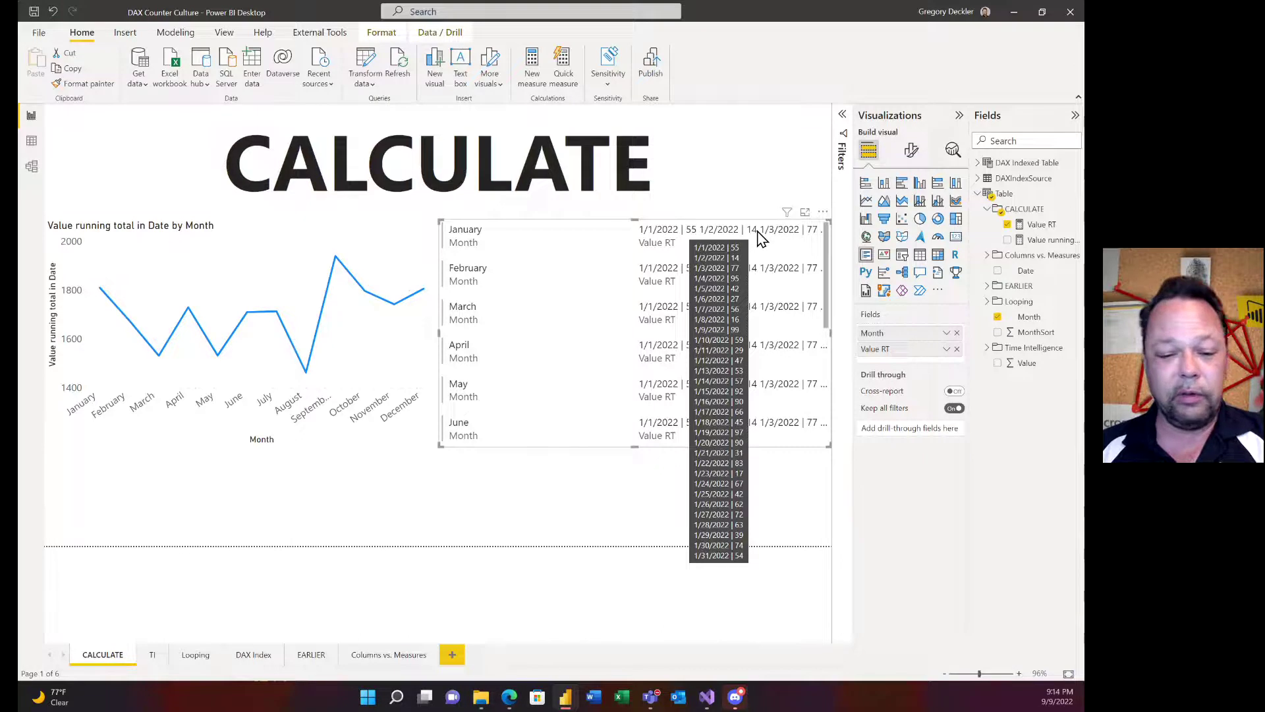
left_click(752, 195)
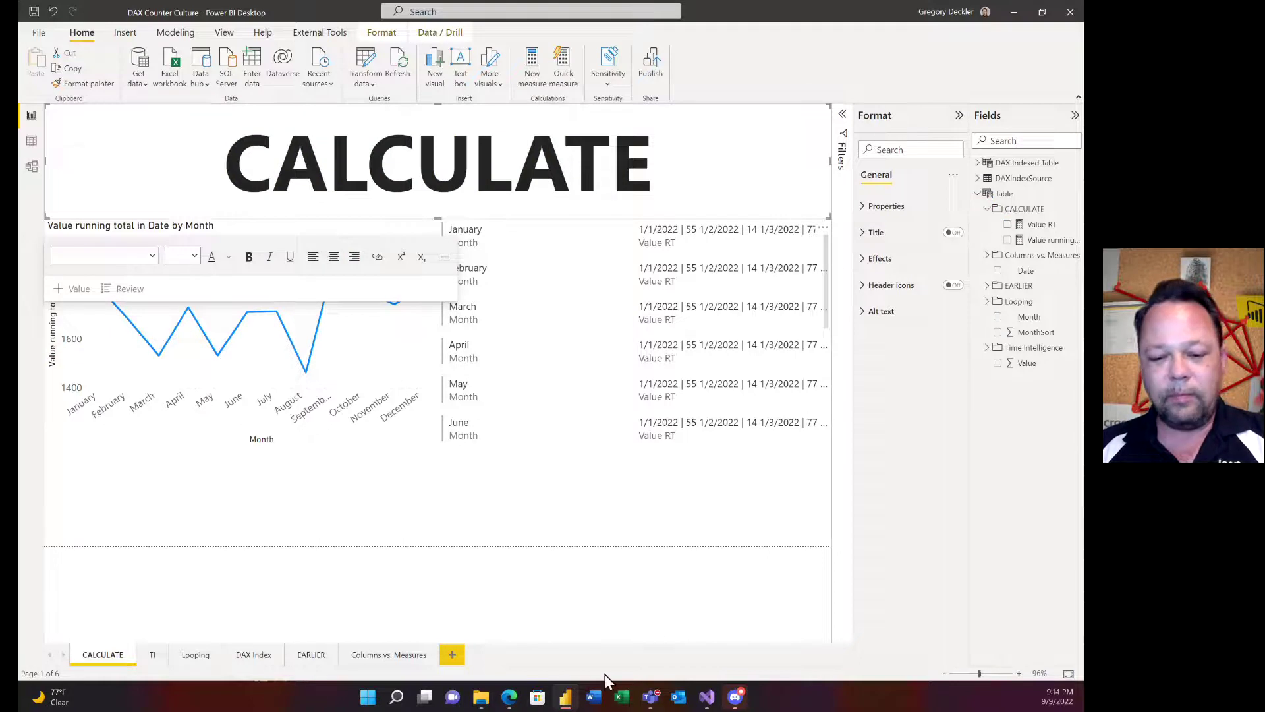
left_click(710, 509)
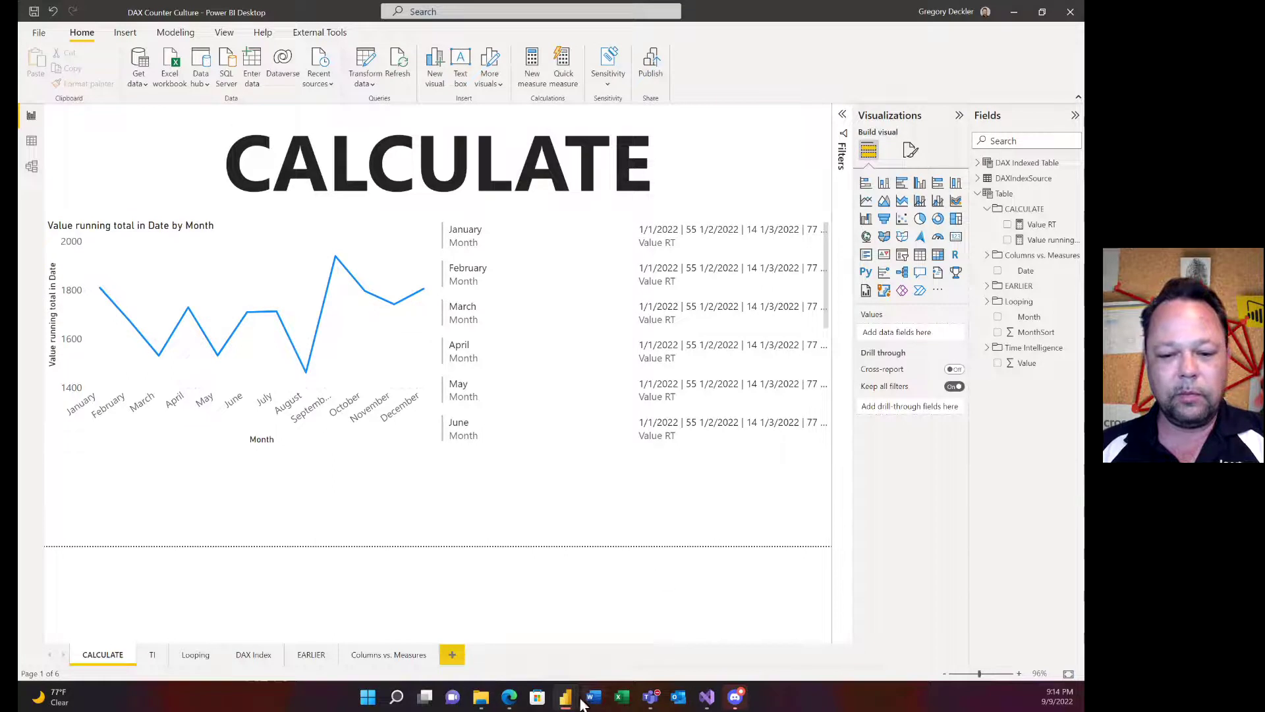
left_click(510, 700)
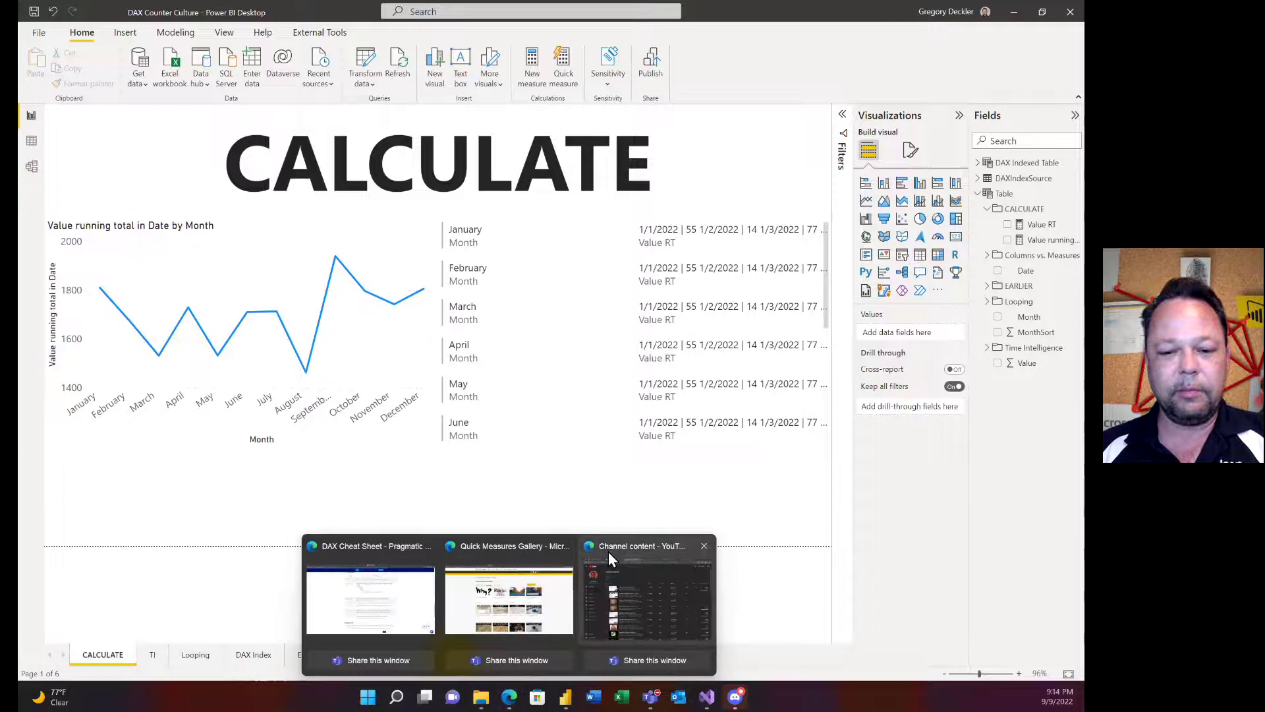
Step: Bring up the Better Running Total community post and scroll down to its attached .pbix and back
left_click(616, 548)
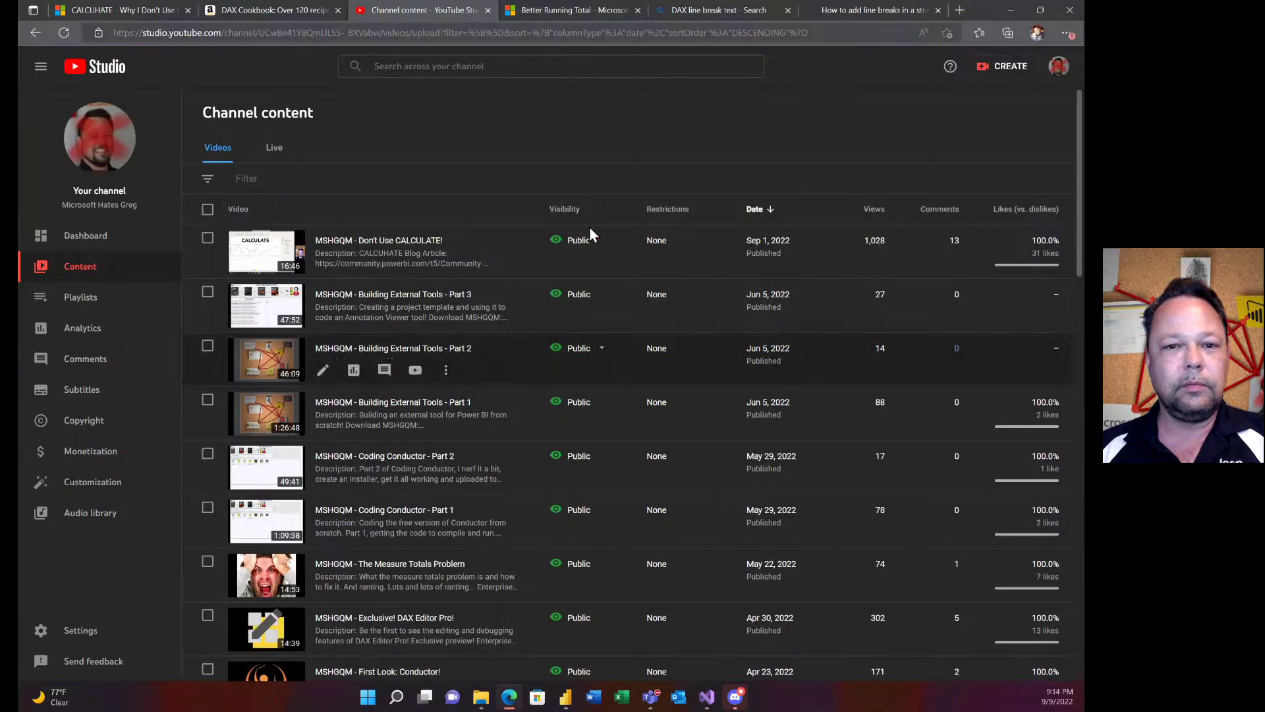
left_click(585, 10)
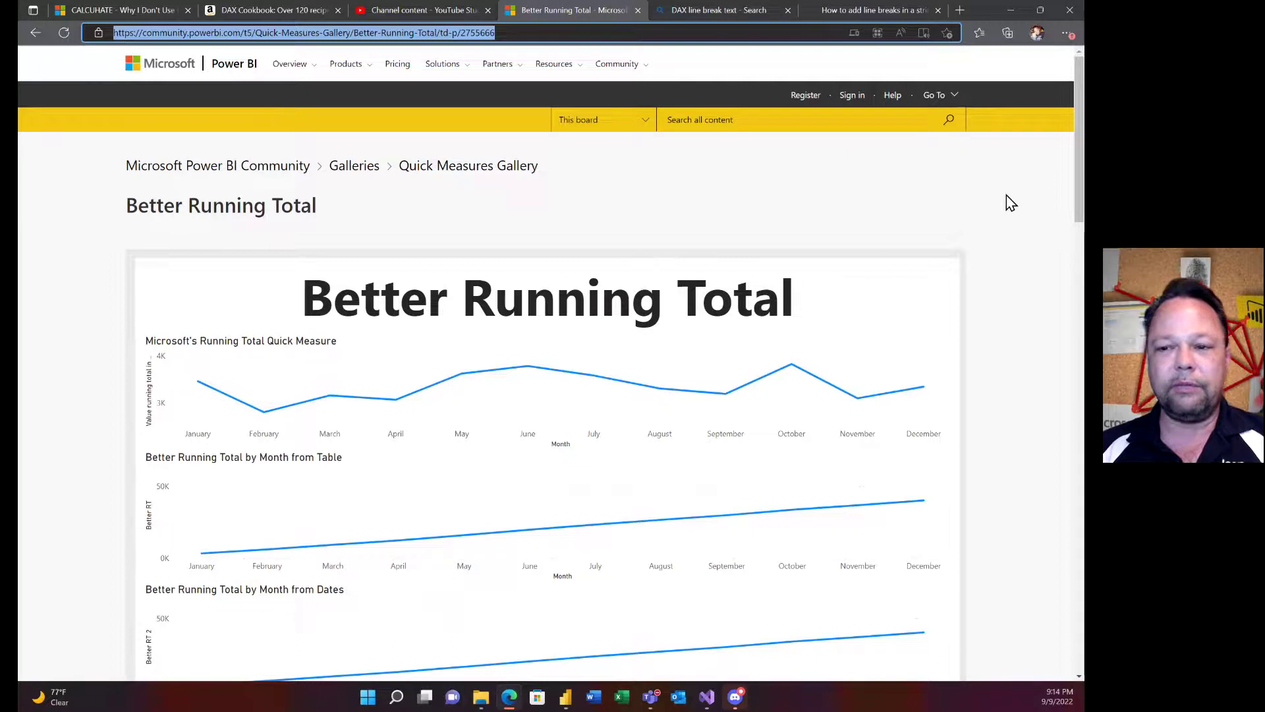
mouse_move(1075, 130)
left_mouse_down()
mouse_move(1074, 249)
mouse_move(1059, 277)
mouse_move(1069, 478)
left_mouse_up()
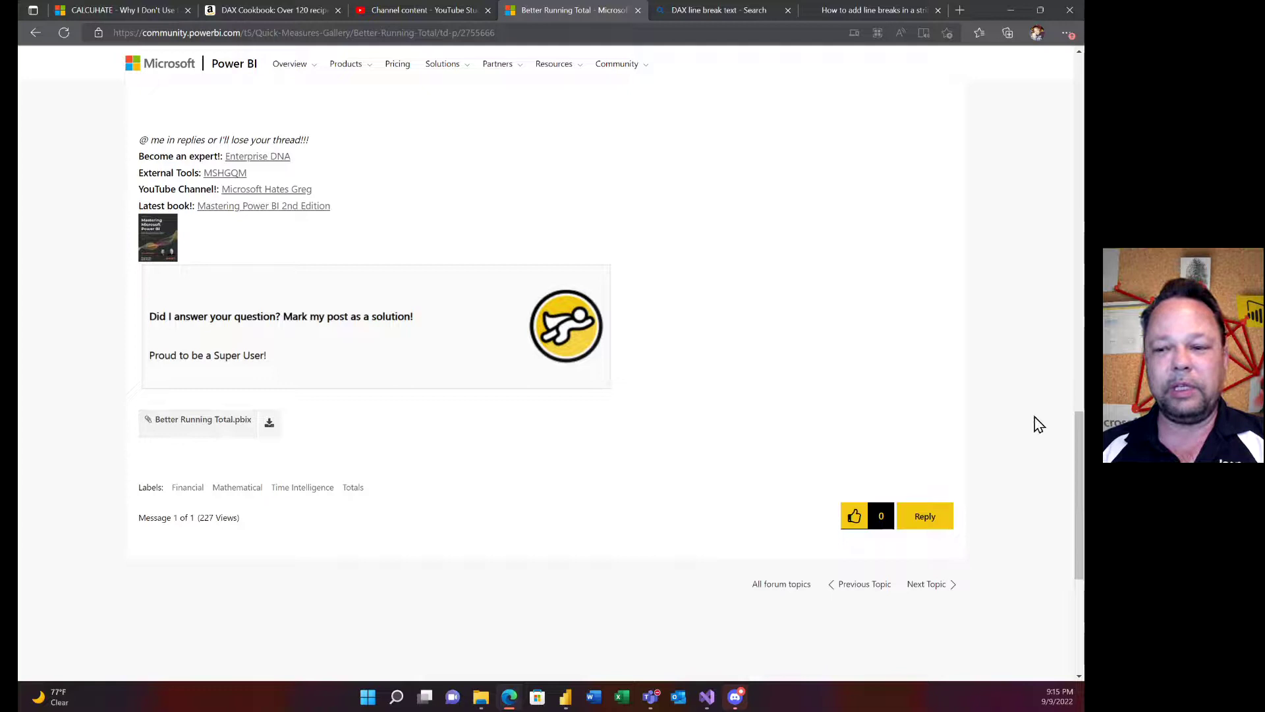
left_click_drag(1081, 475, 1059, 128)
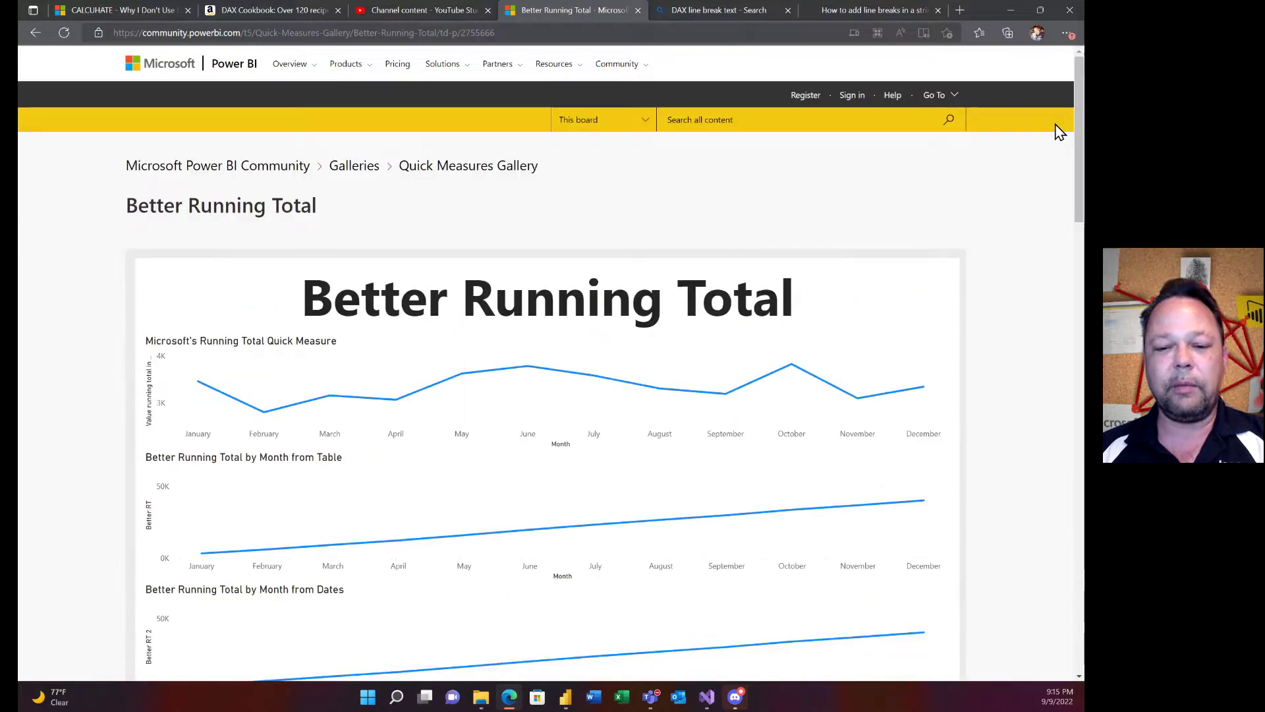
Step: Switch to the Better Average per Category report and display the Value average per Month AVERAGEX formula
mouse_move(566, 697)
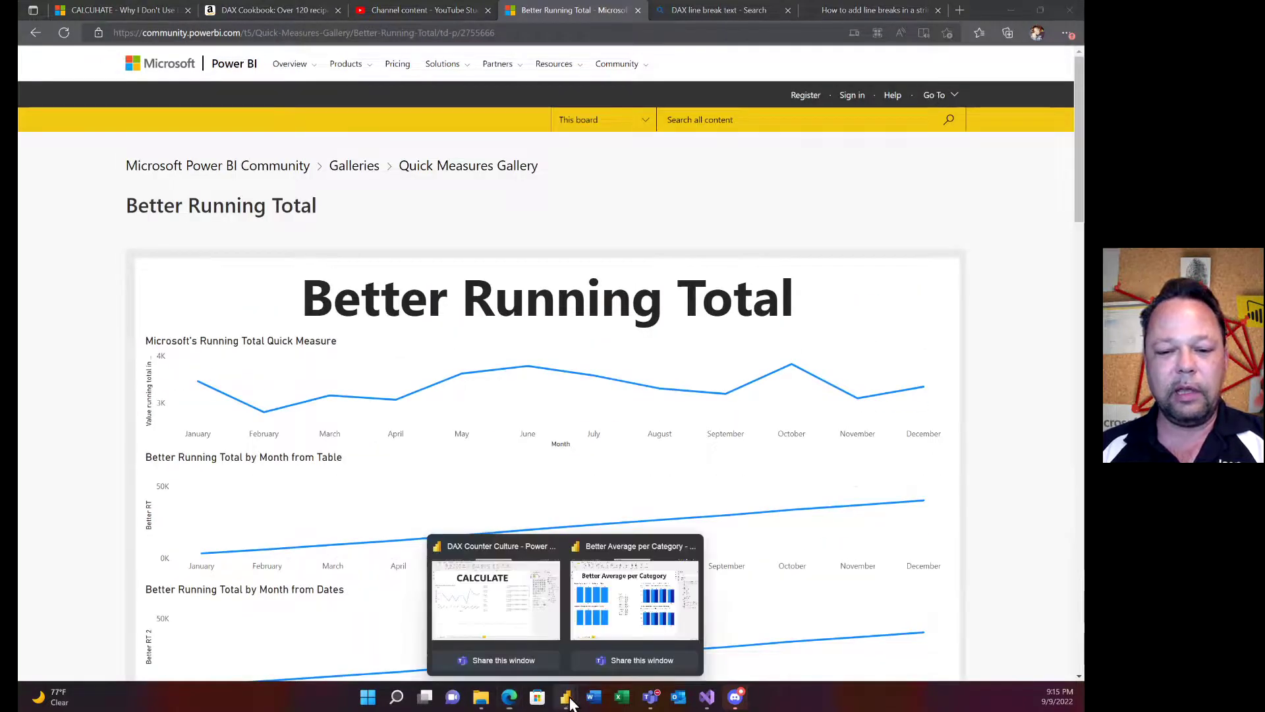
left_click(632, 599)
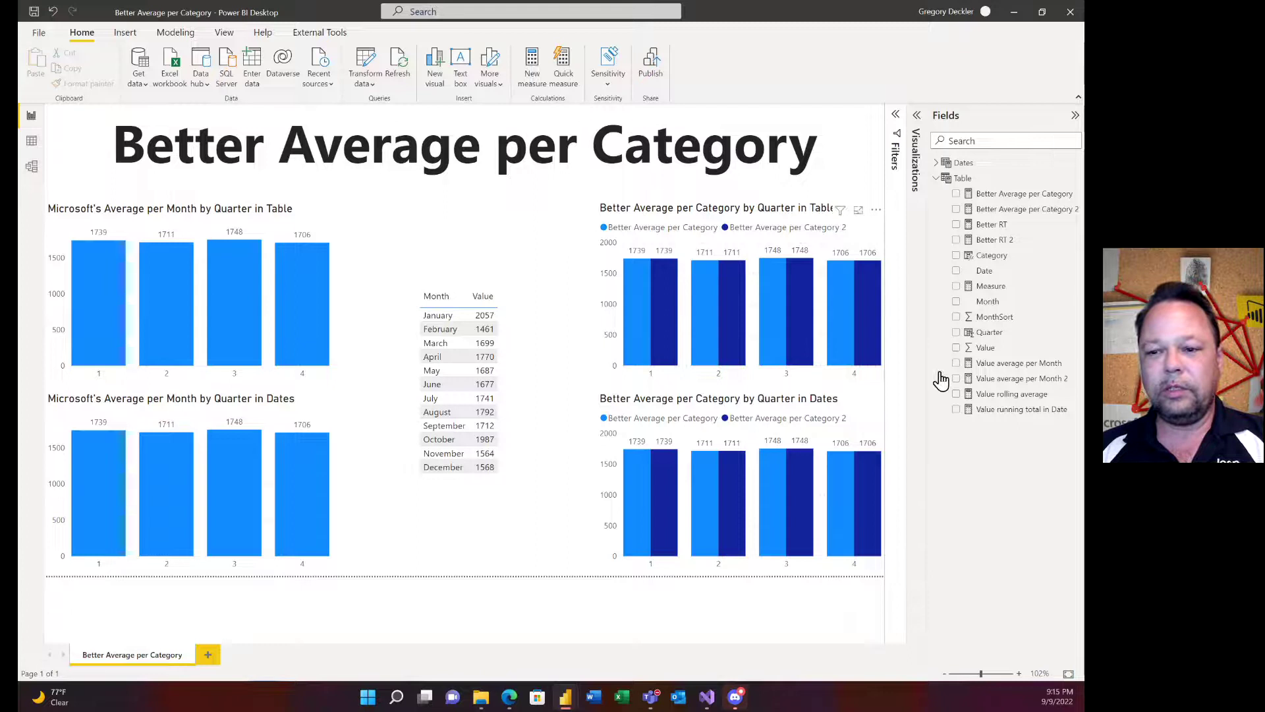
left_click(1006, 369)
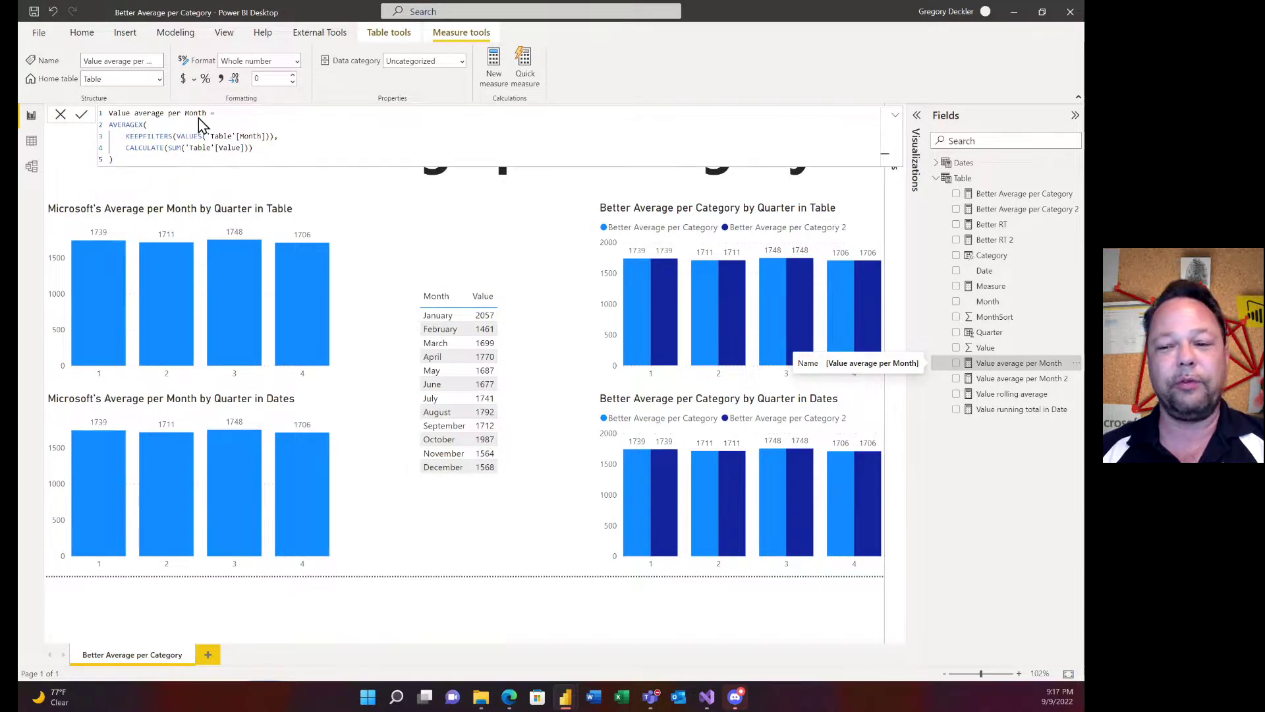
left_click(1027, 195)
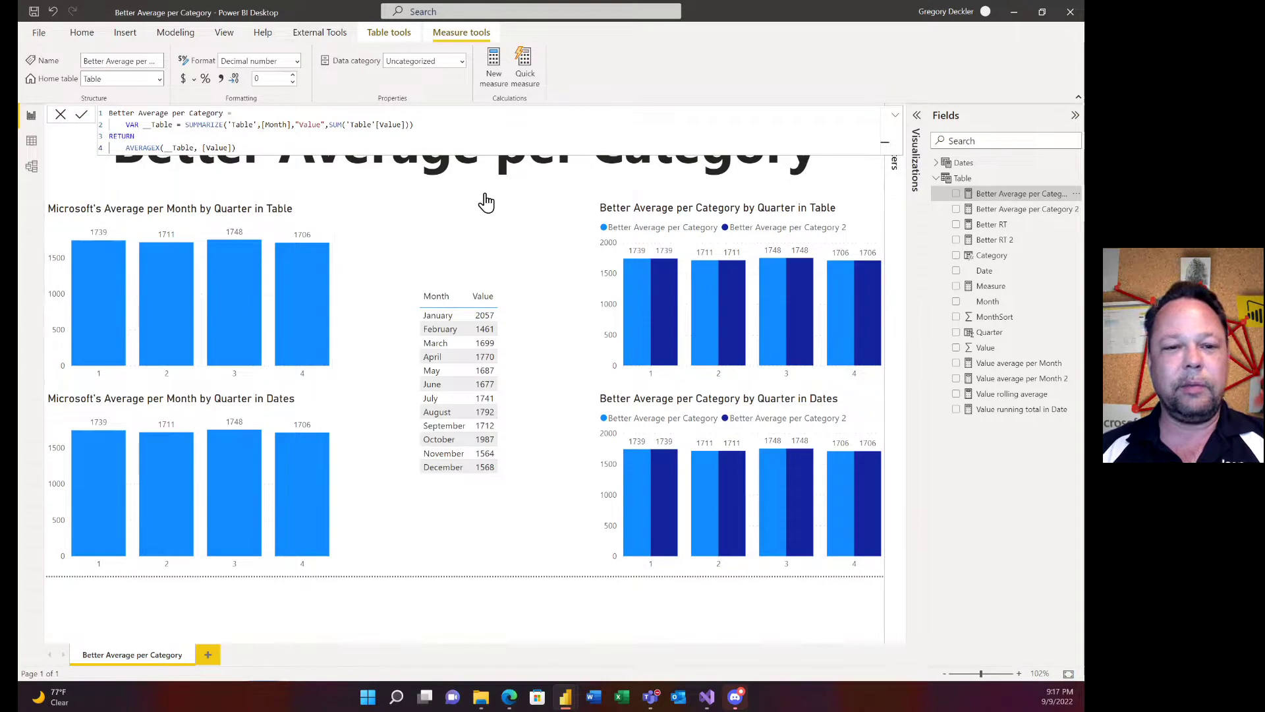
left_click(422, 130)
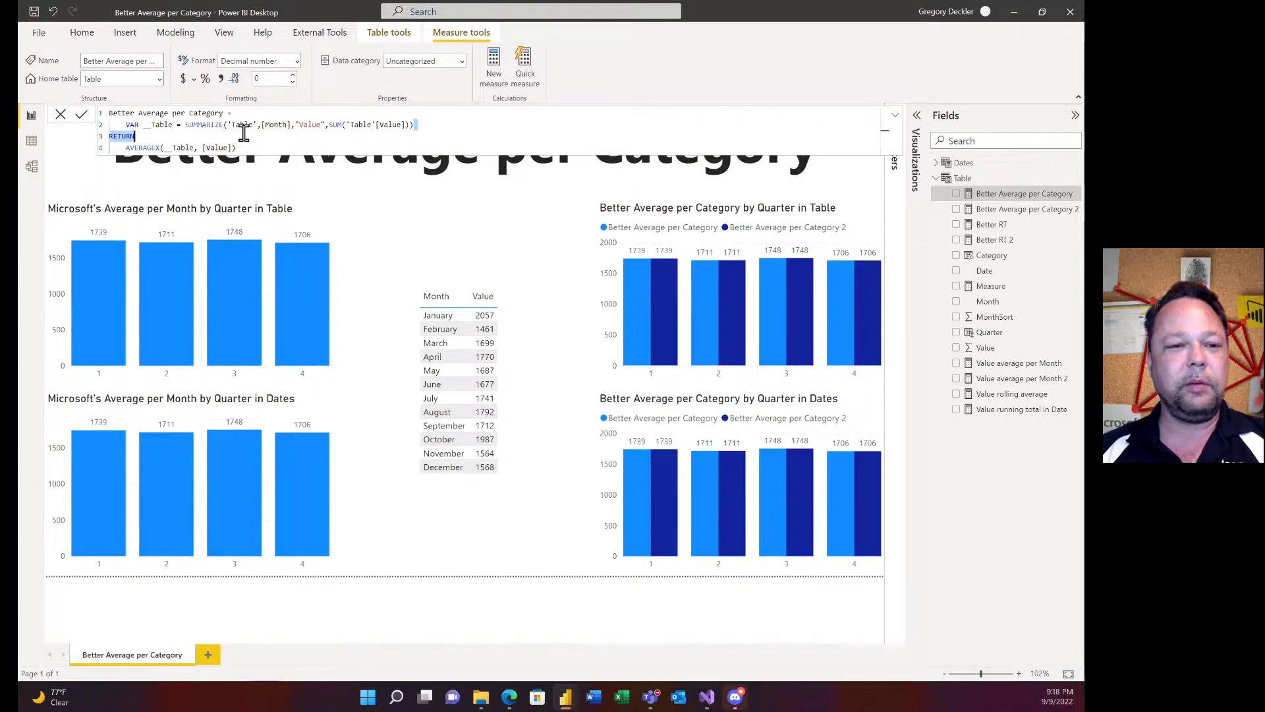
left_click(128, 125, "shift")
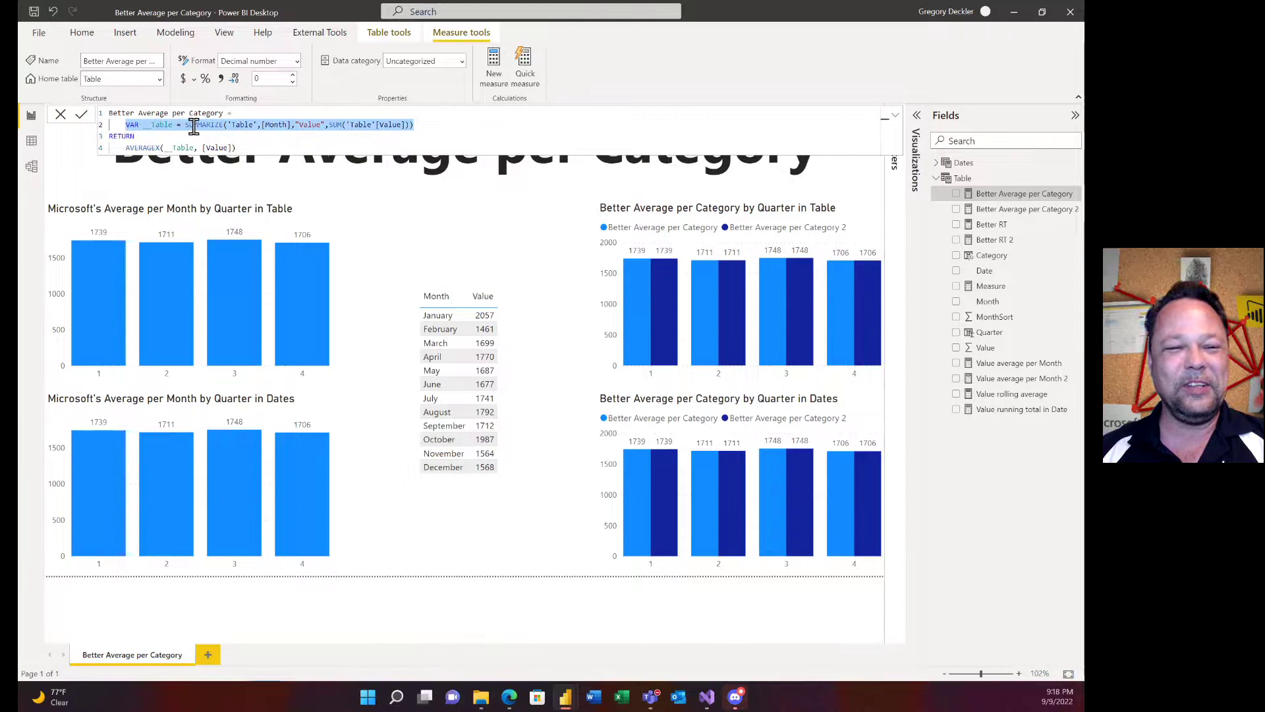
left_click(247, 136)
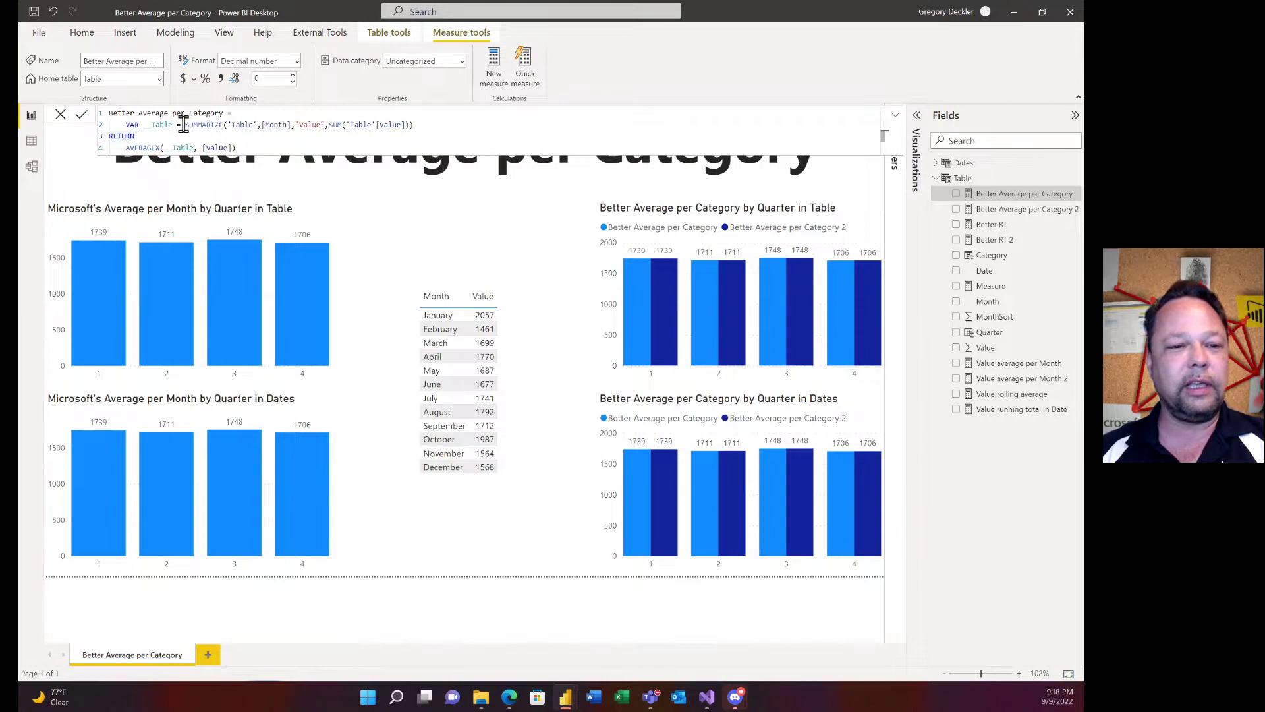
left_click_drag(186, 125, 222, 124)
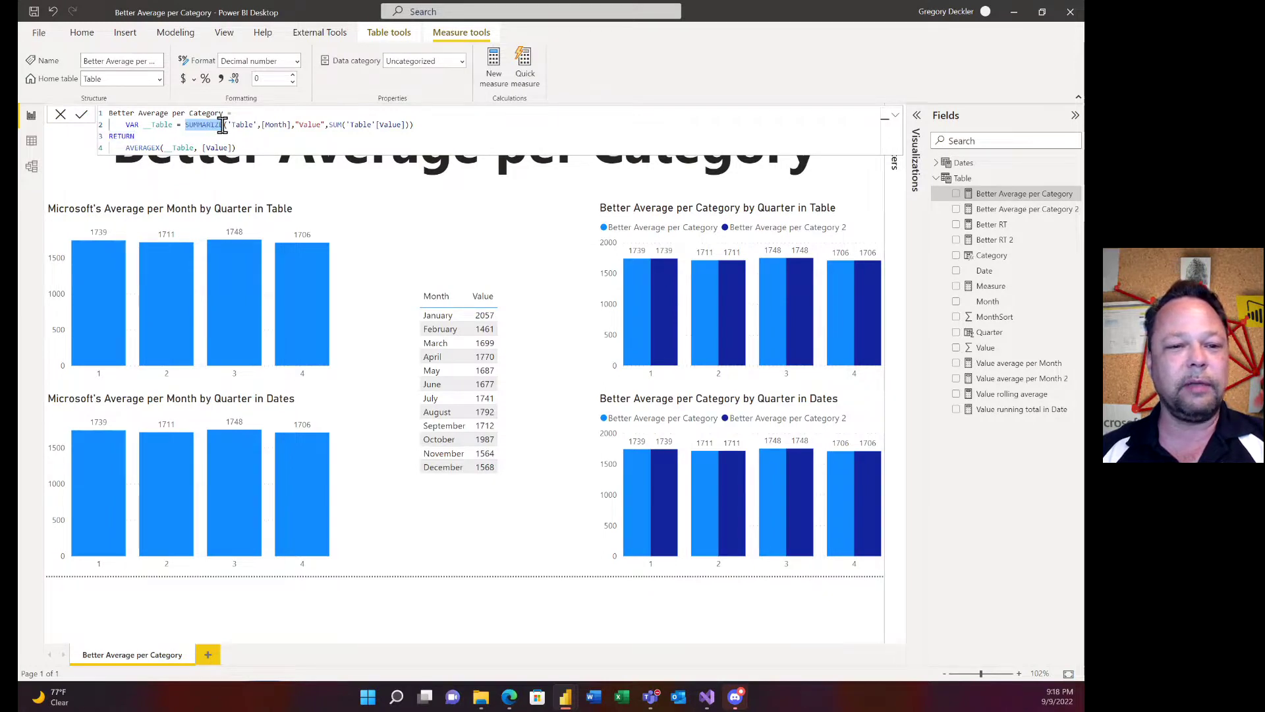
left_click(261, 137)
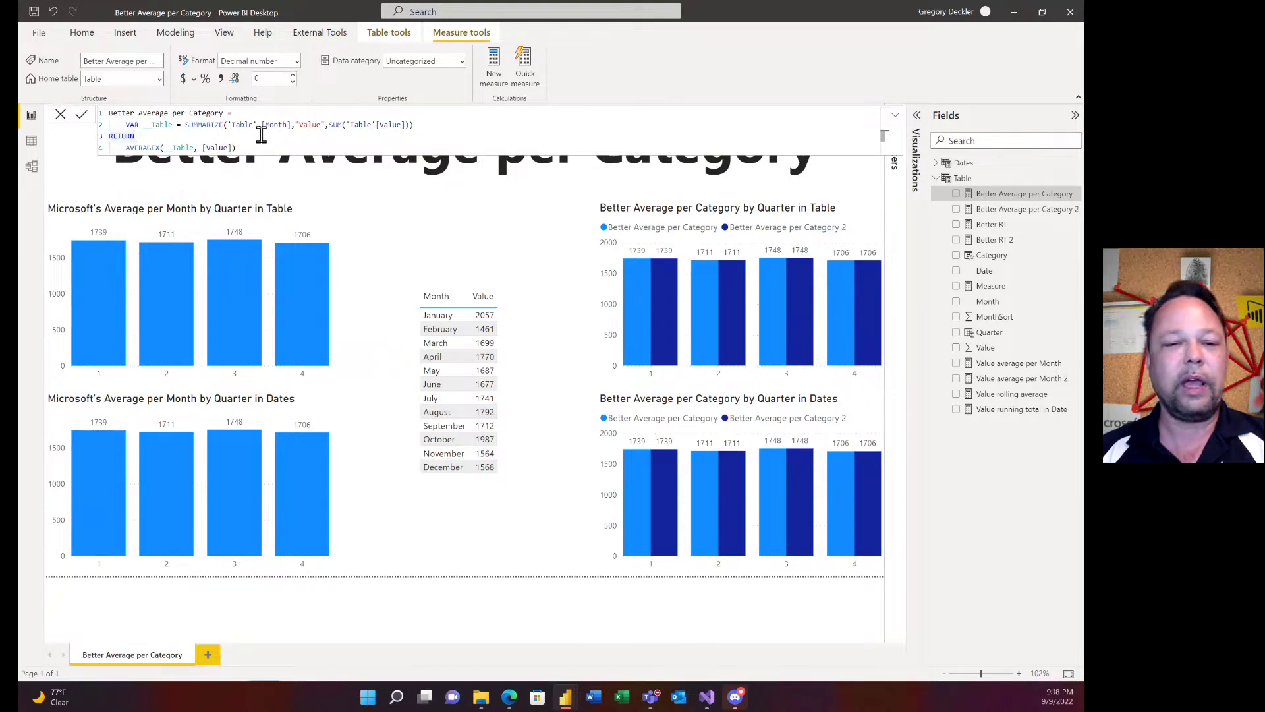
left_click_drag(328, 124, 407, 125)
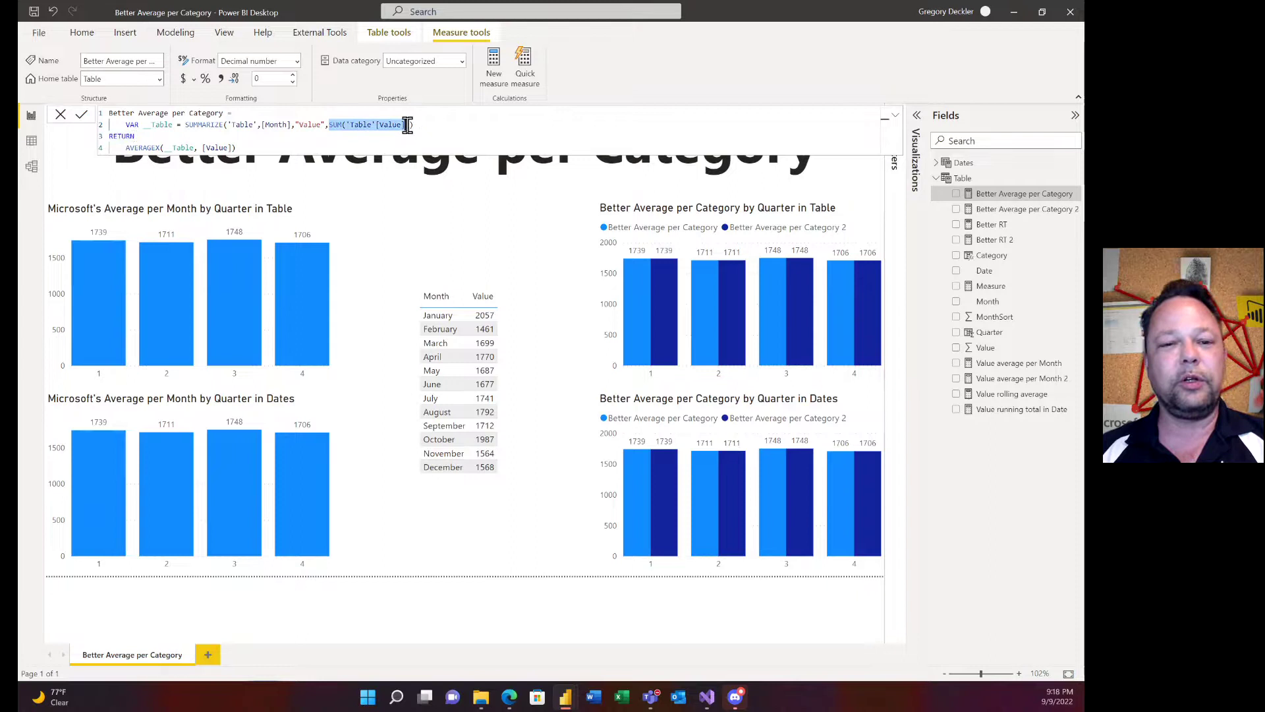
left_click(350, 128)
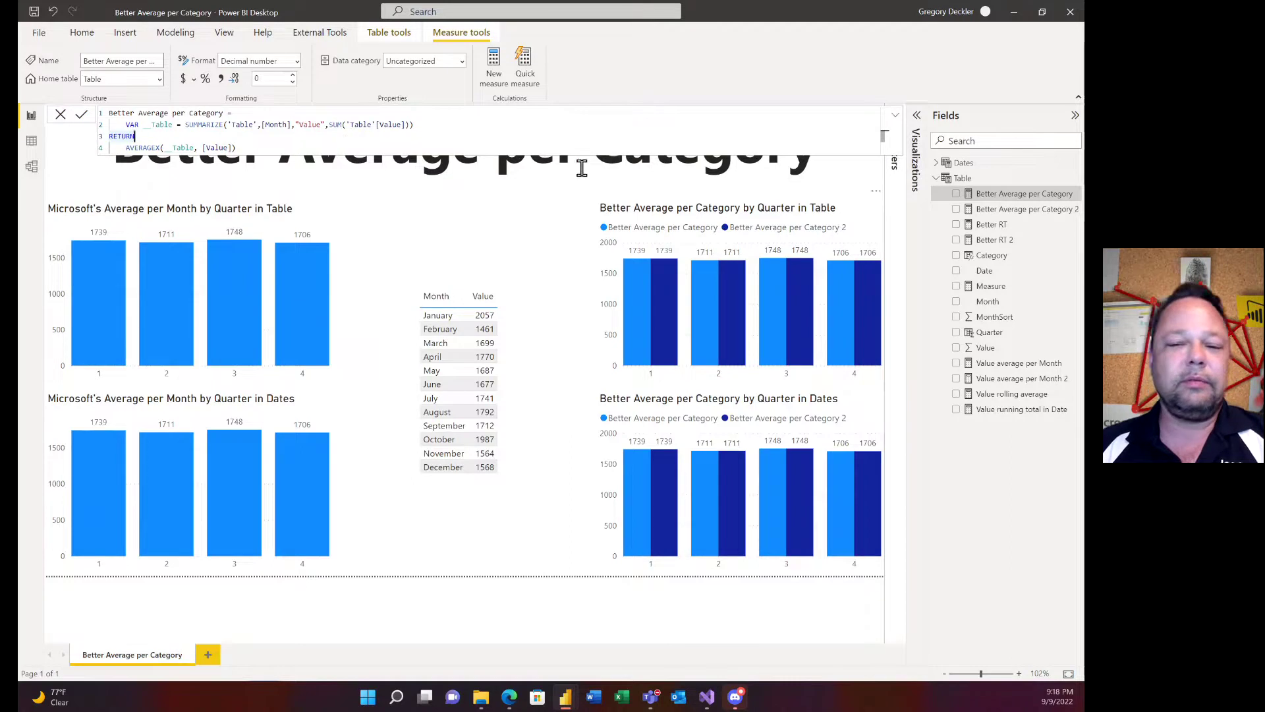
Step: Display the Better Average per Category 2 formula, highlighting SUMX(CURRENTGROUP()) and then the whole GROUPBY measure
left_click(1045, 212)
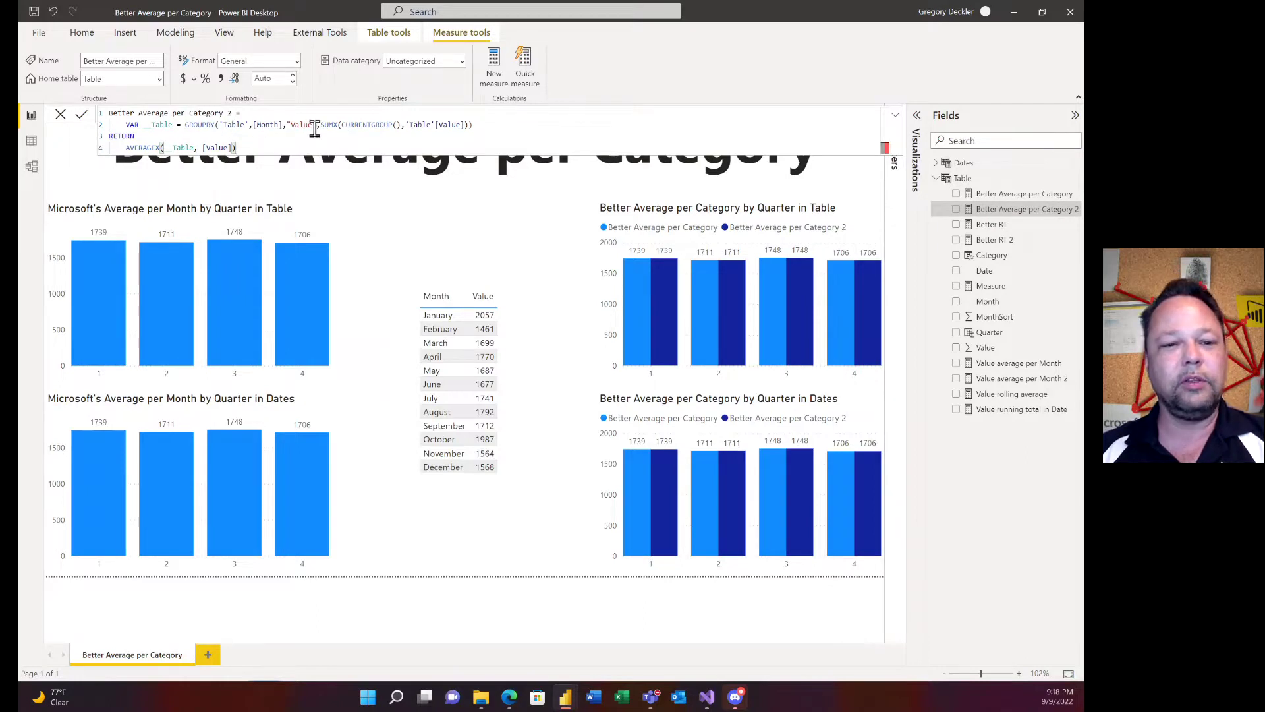
left_click_drag(320, 125, 402, 126)
left_click(403, 126)
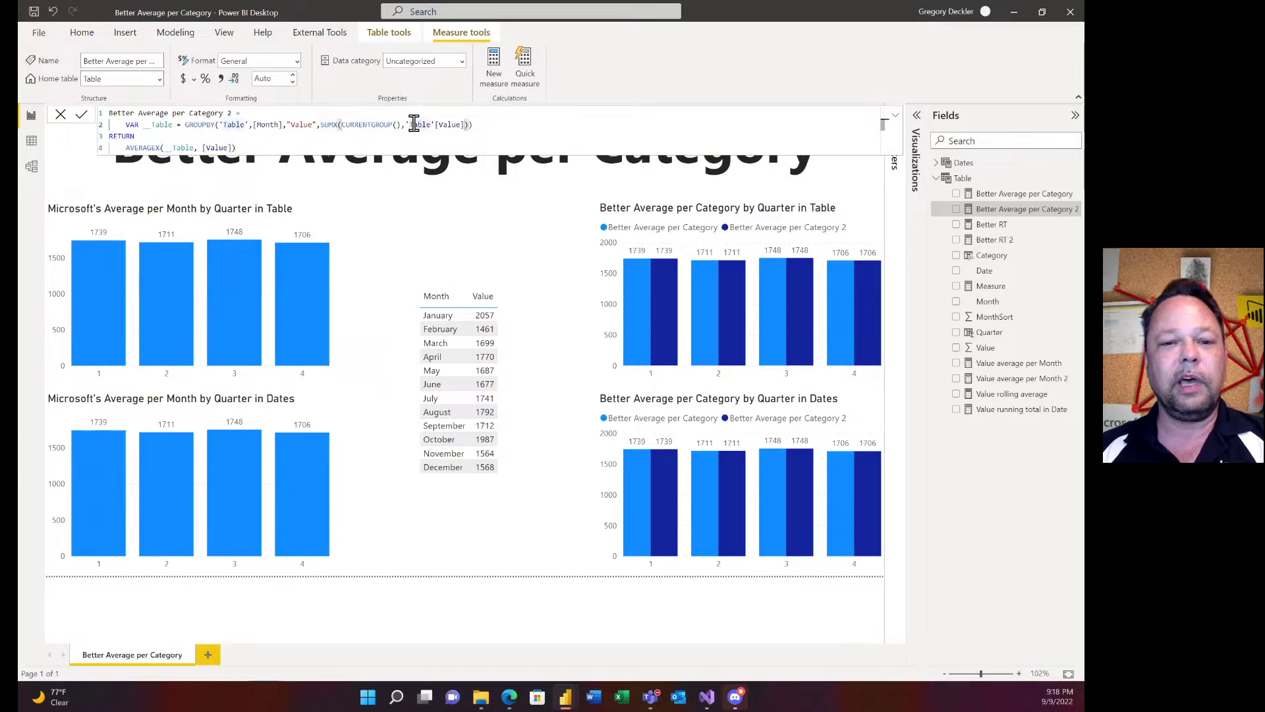
type(",")
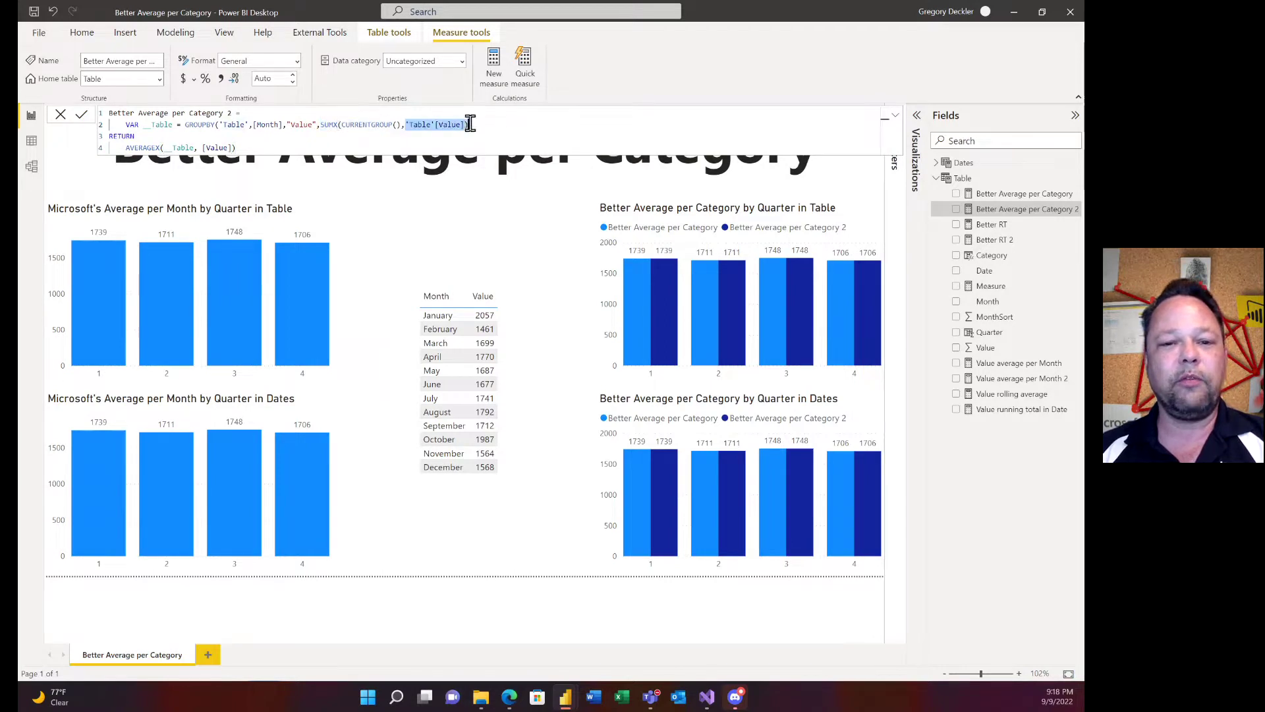
left_click(301, 136)
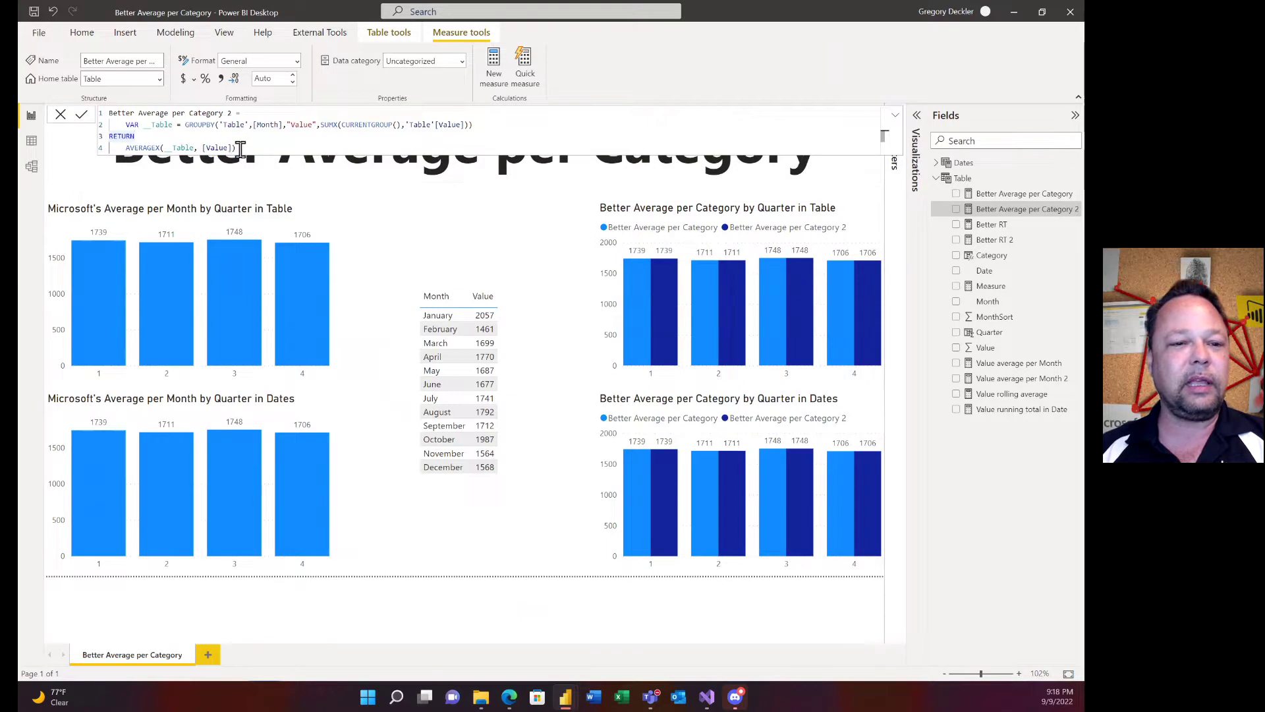
left_click_drag(236, 147, 105, 114)
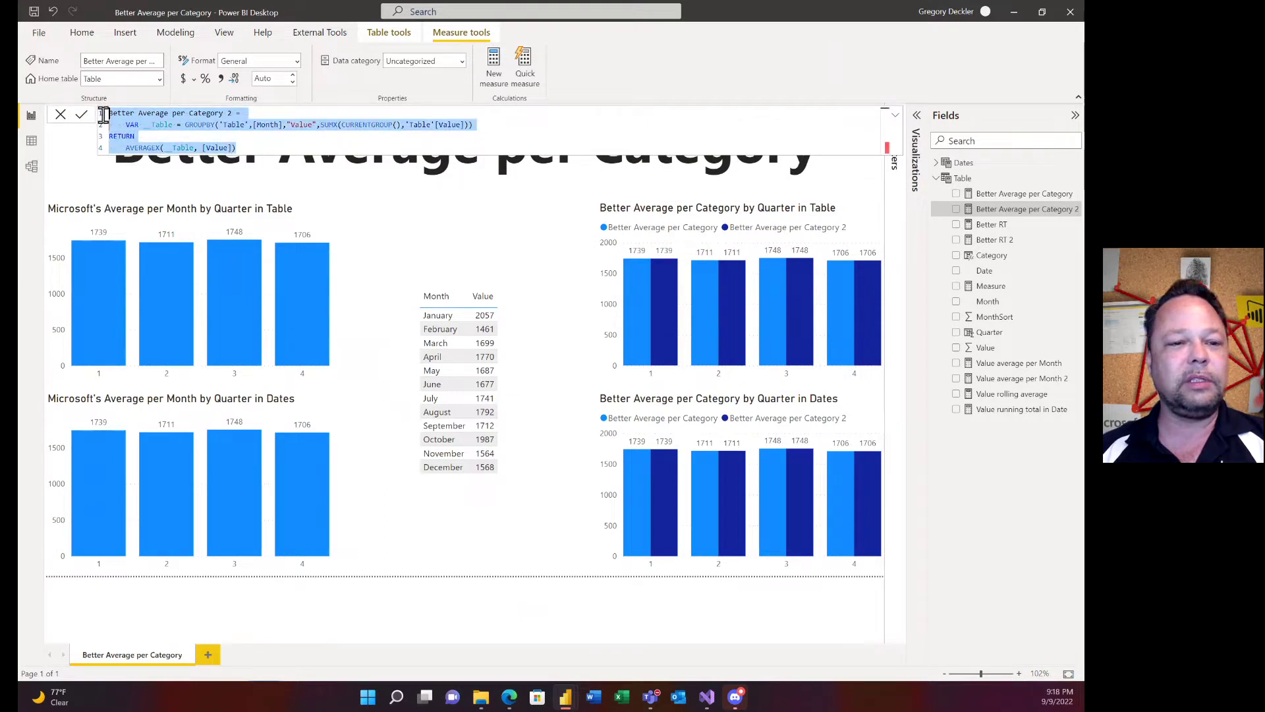
left_click(277, 130)
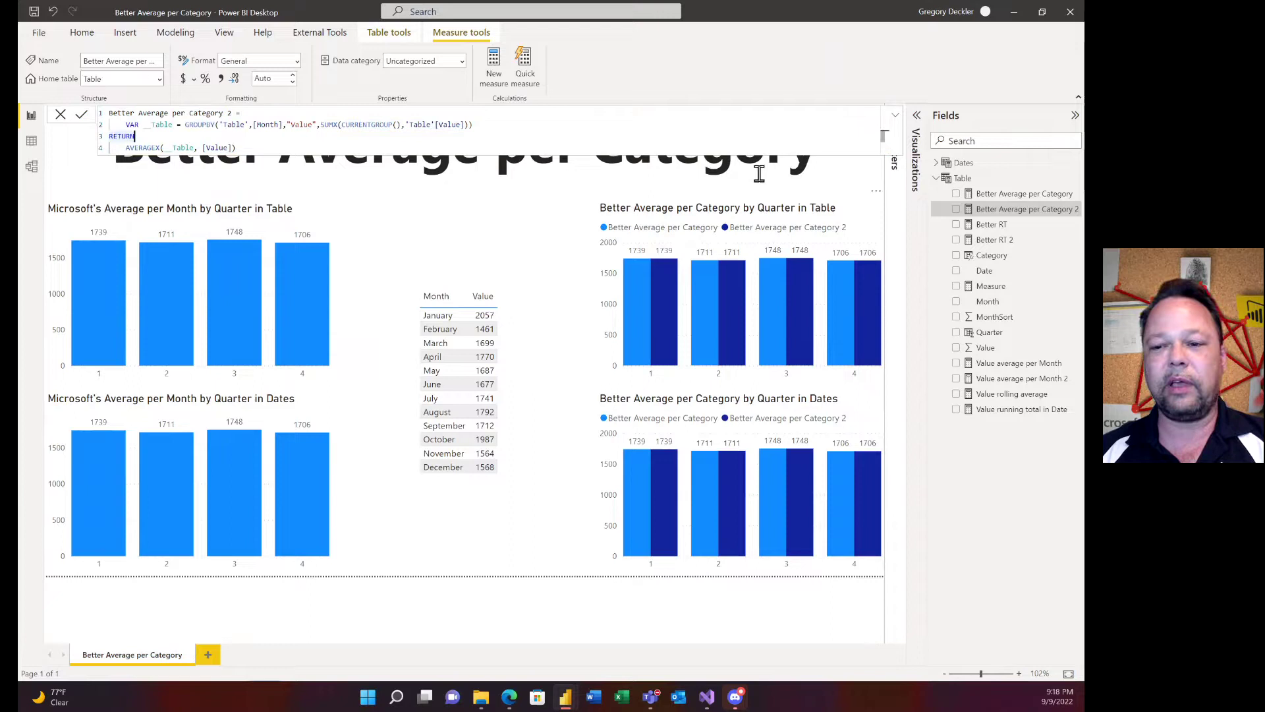
Step: Display the Value average per Month formula, highlight its AVERAGEX body and CALCULATE, and expand the editor
left_click(1032, 365)
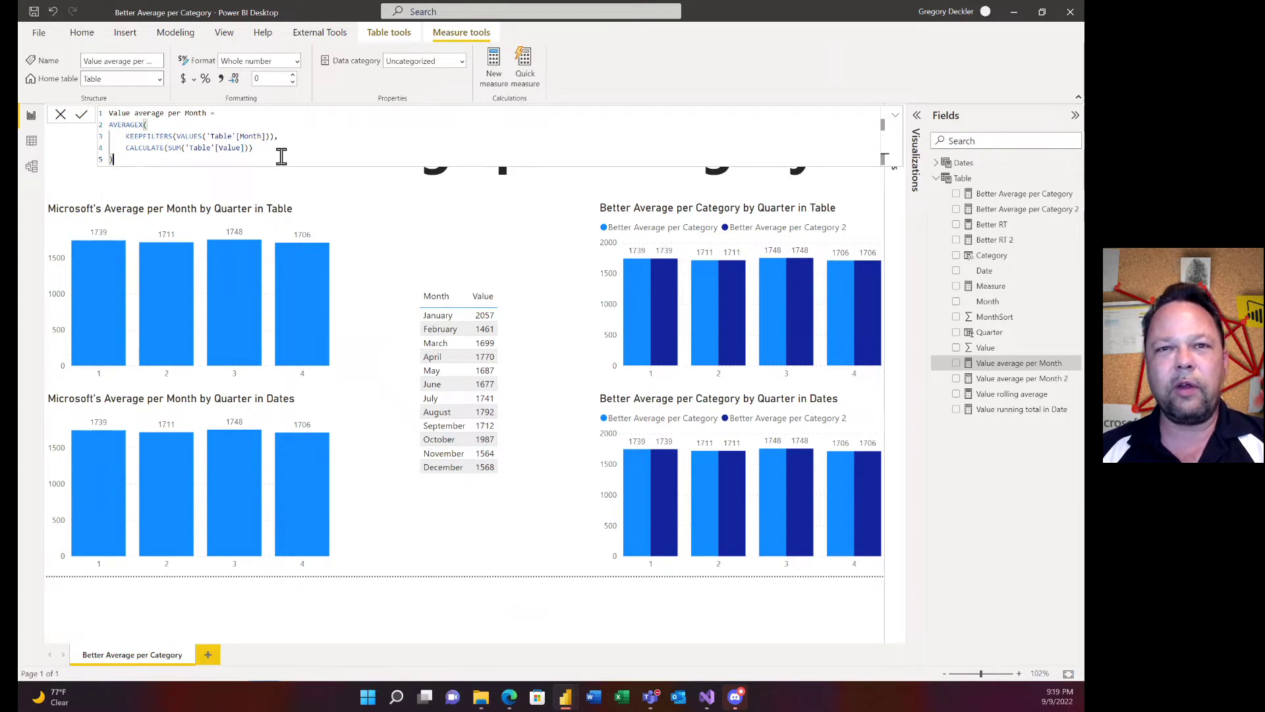
left_click_drag(281, 157, 111, 114)
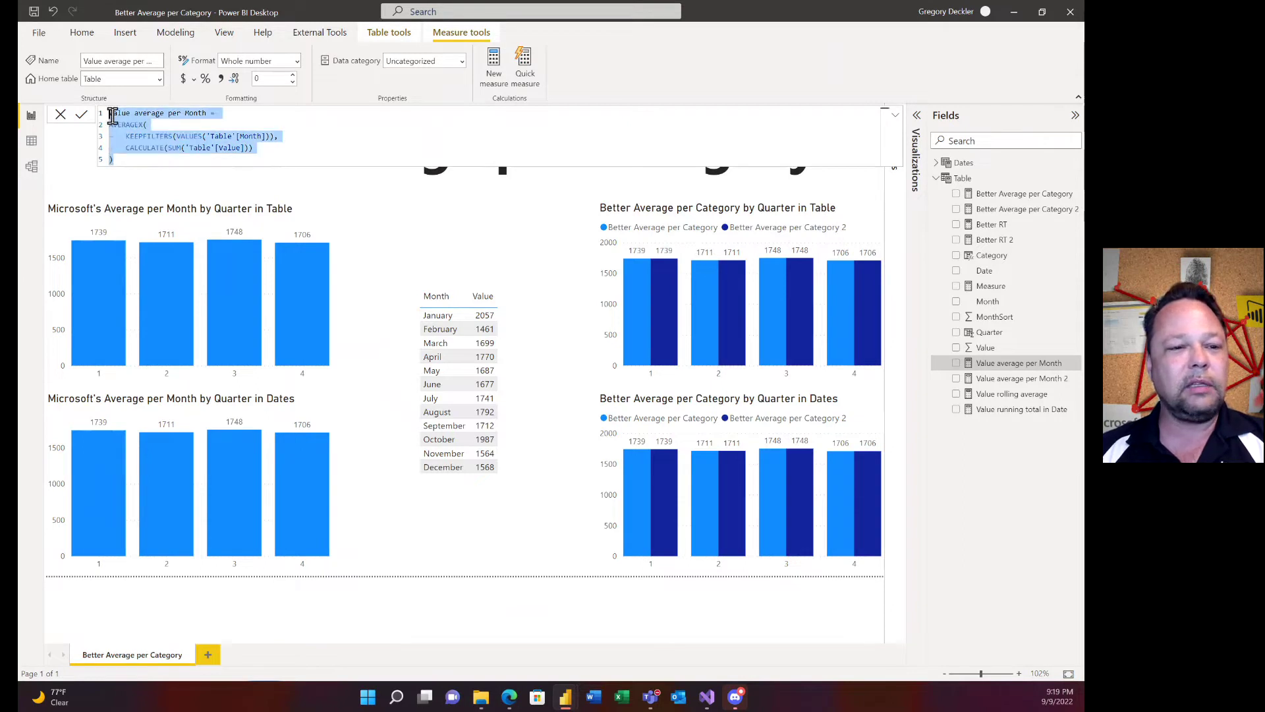
left_click(147, 148)
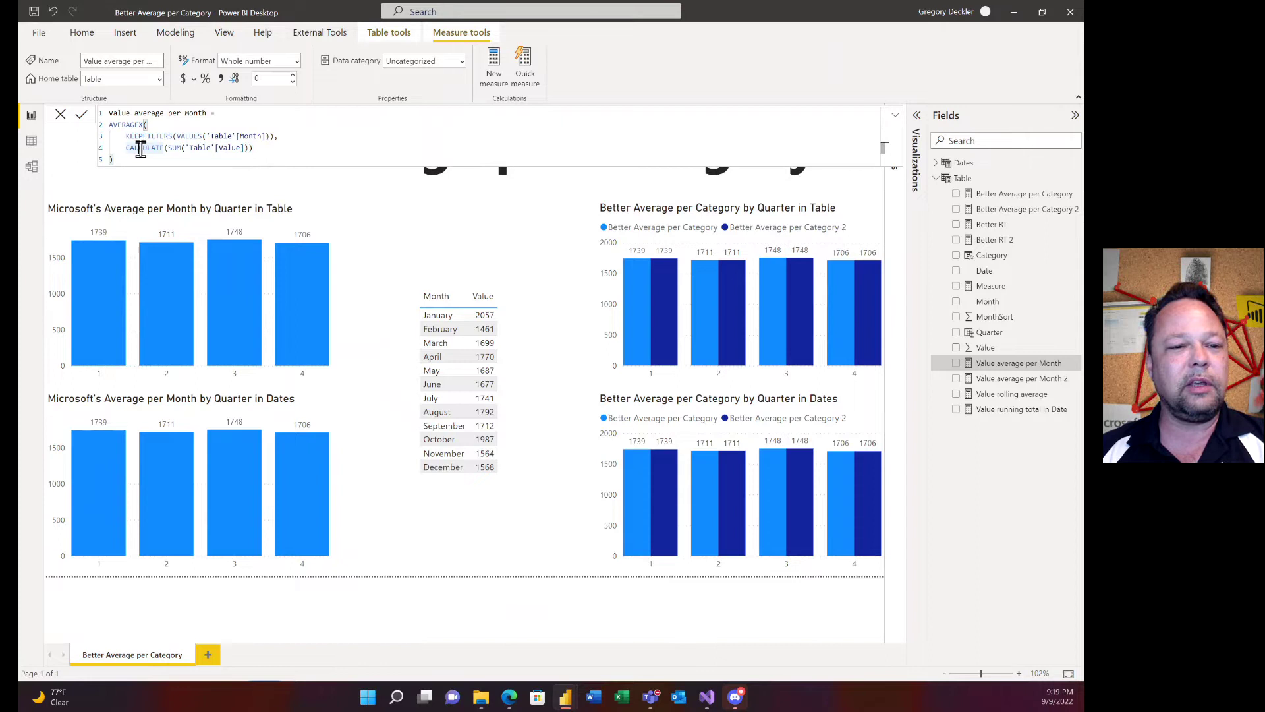
double_click(141, 148)
left_click(255, 148)
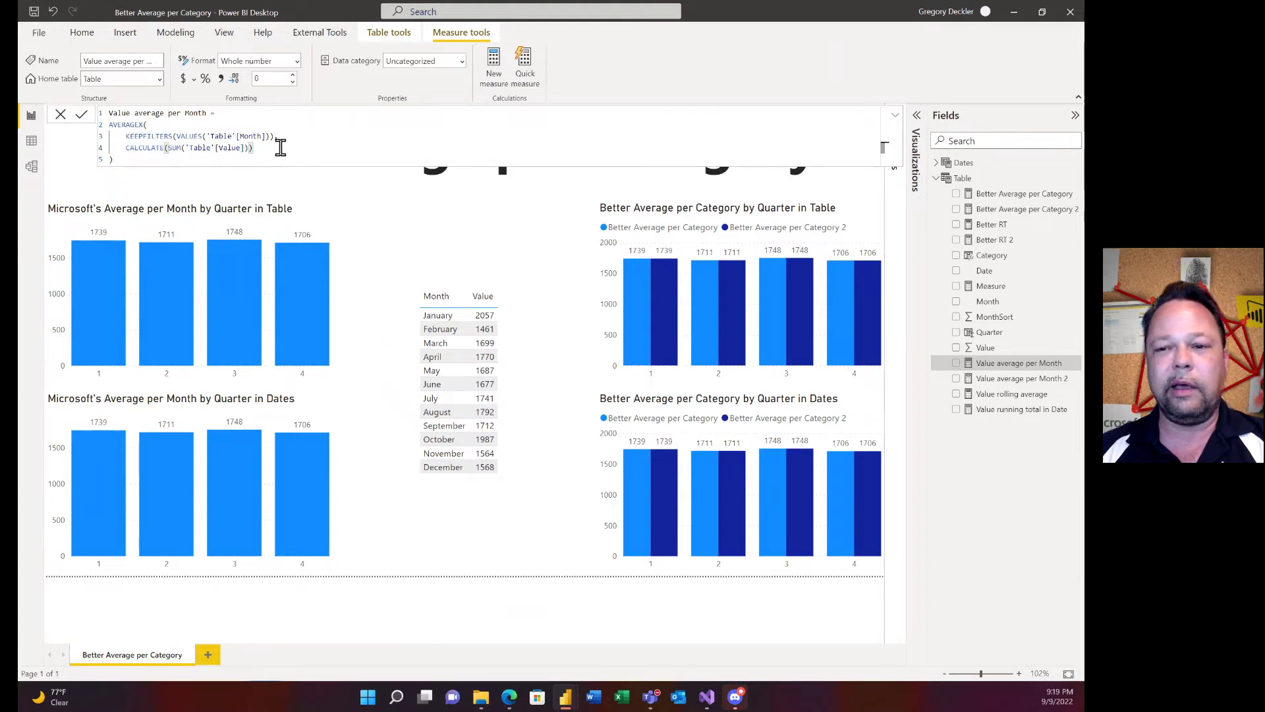
left_click(896, 117)
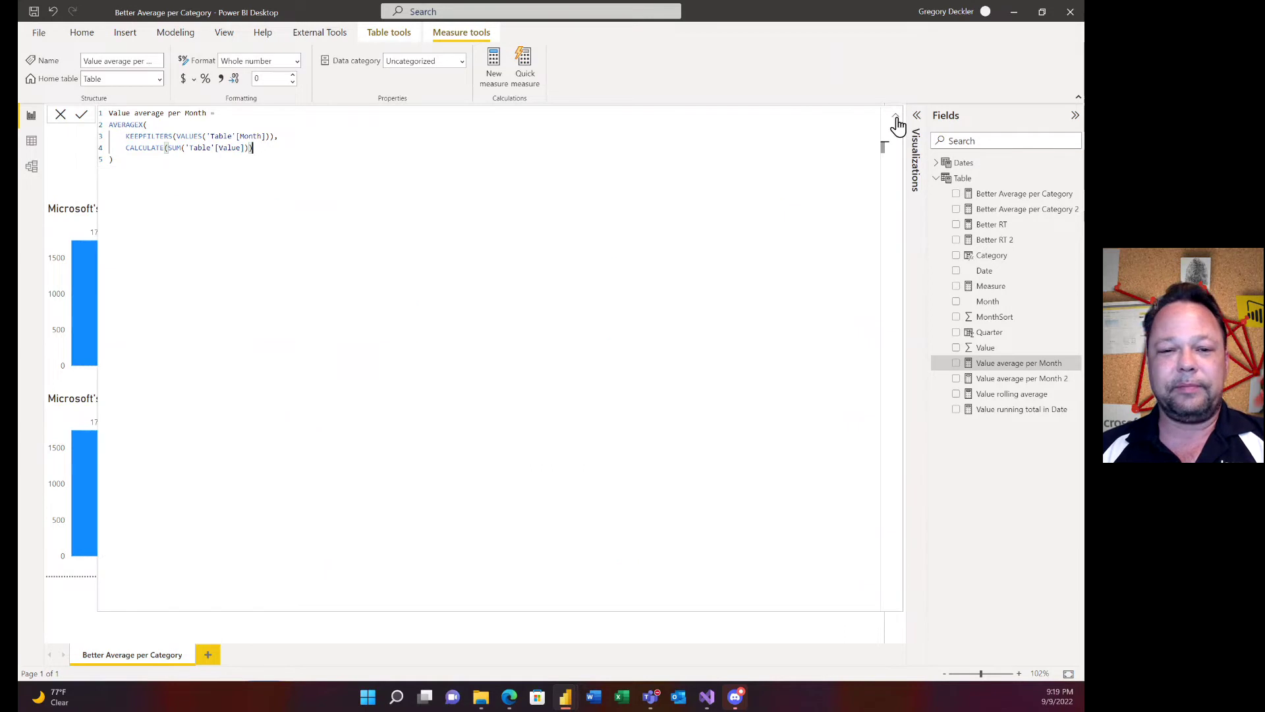